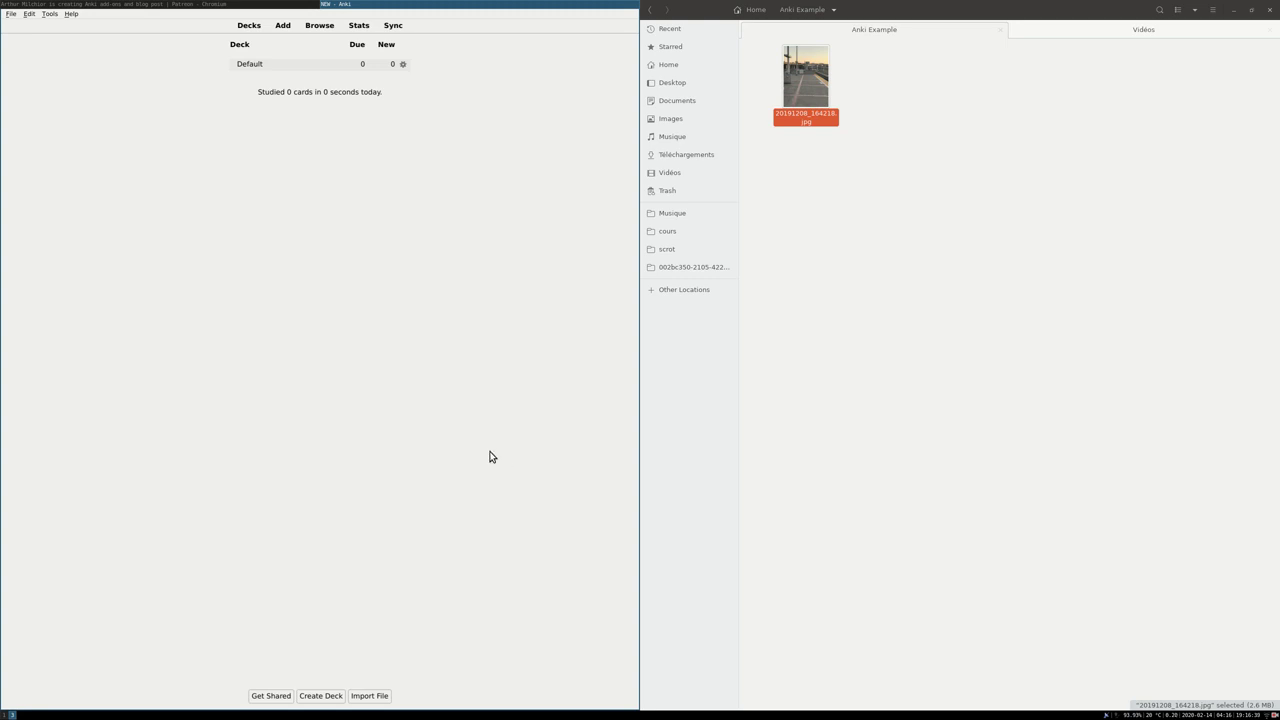
- Start a new note and drop the station platform jpg into its Front field
key(a)
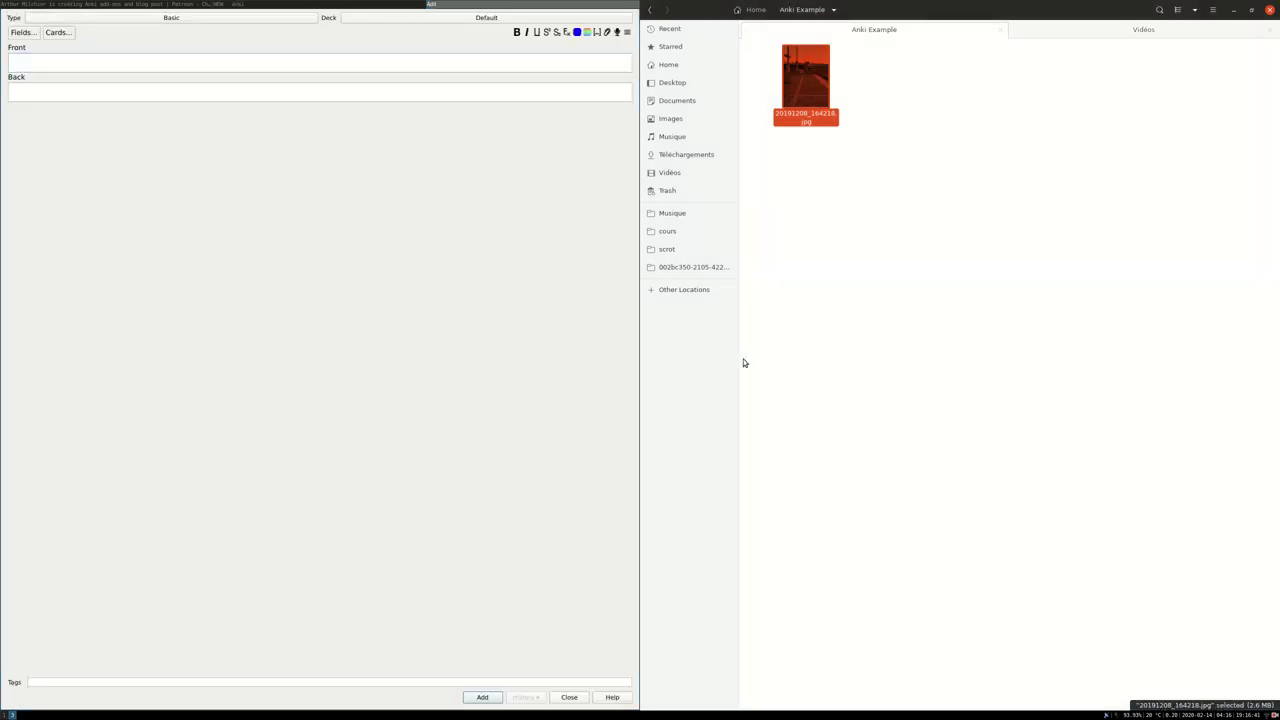
click(778, 347)
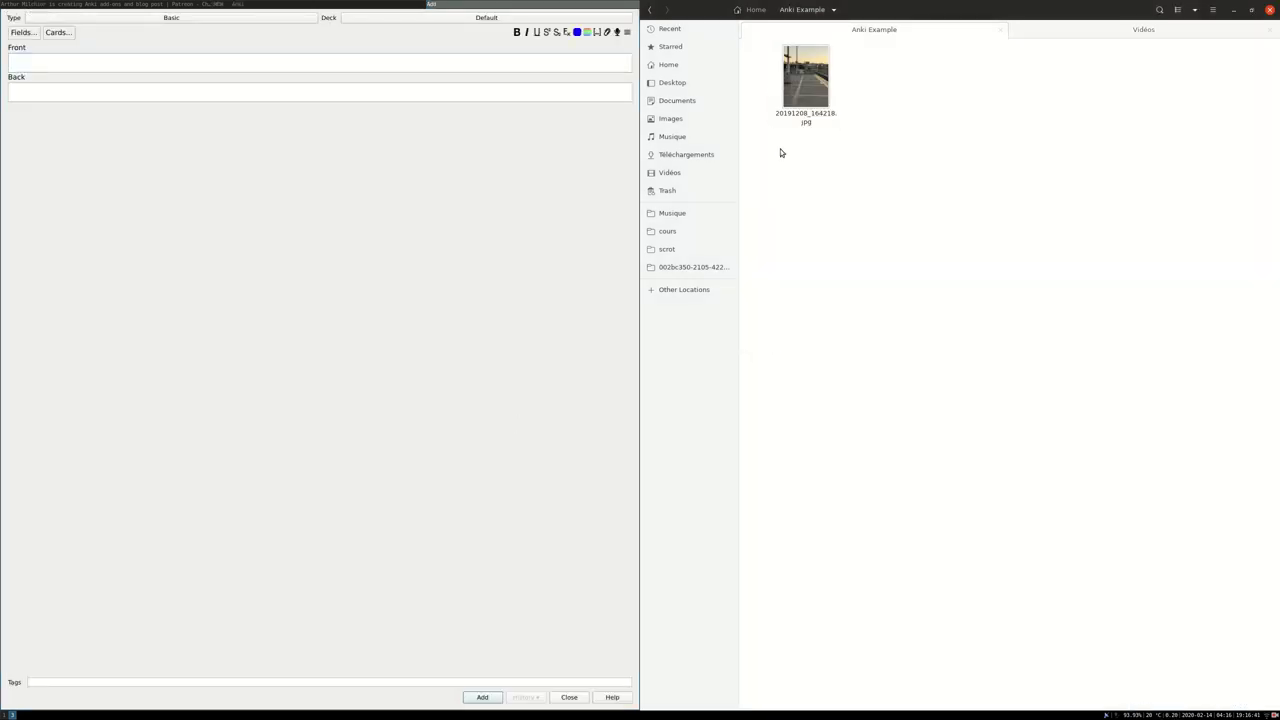
drag(796, 80, 582, 63)
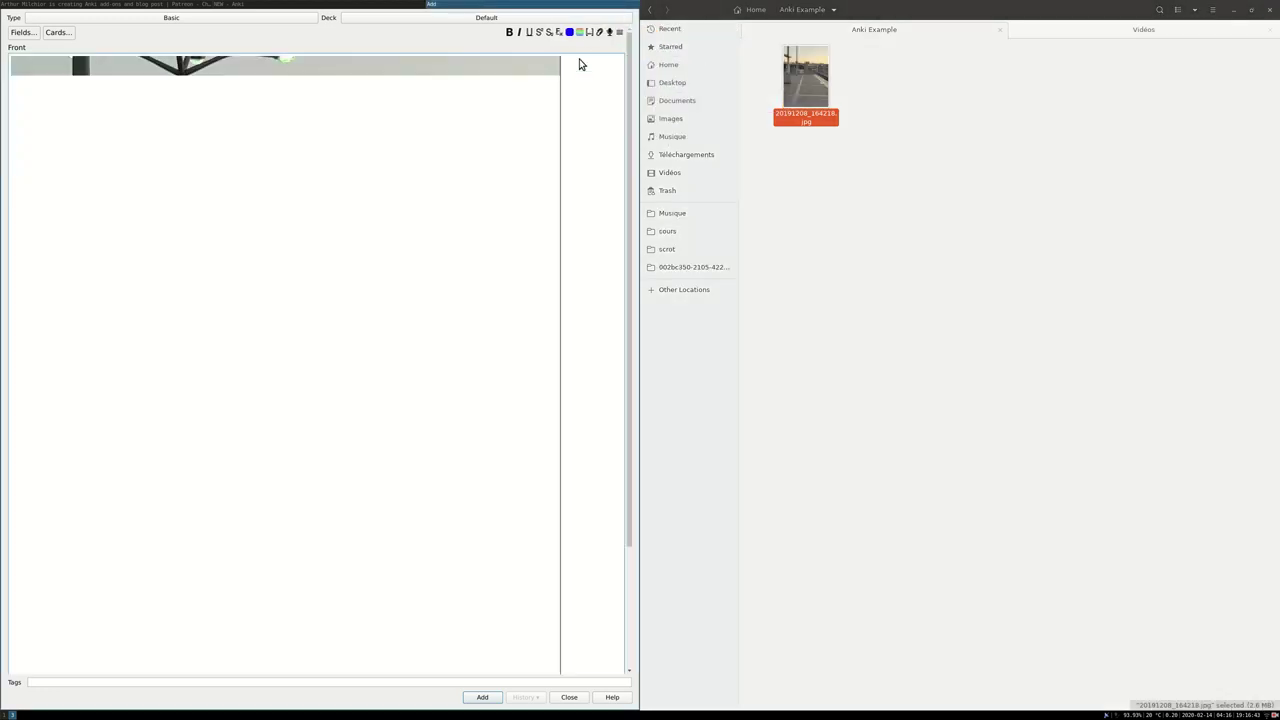
- Shrink the station photo in the Front field down to a small thumbnail
scroll(591, 121, down, 3)
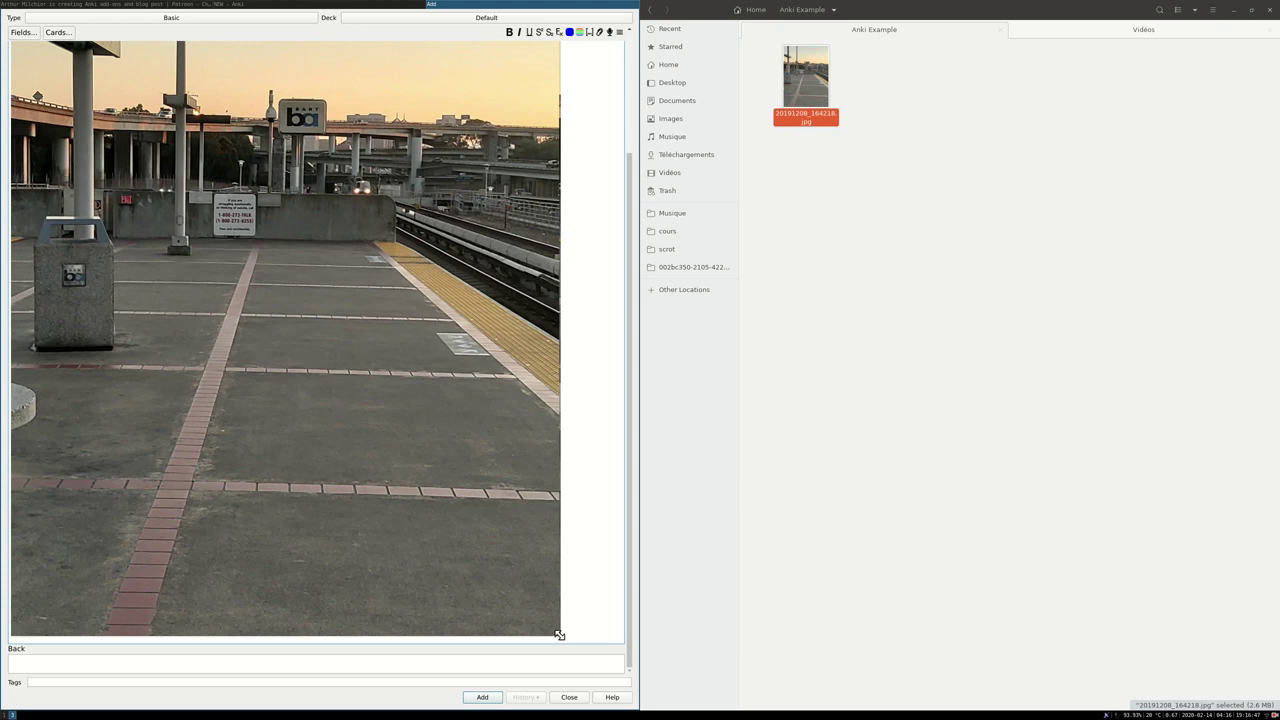
drag(560, 634, 511, 87)
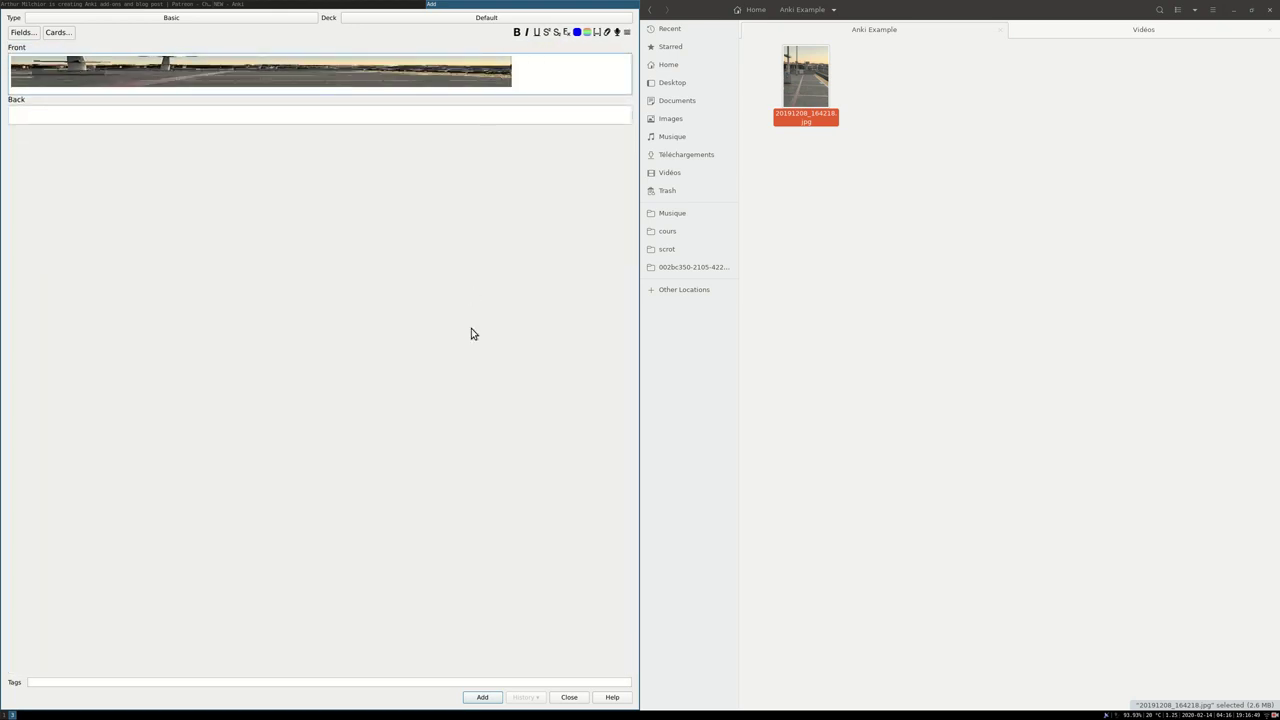
double_click(393, 83)
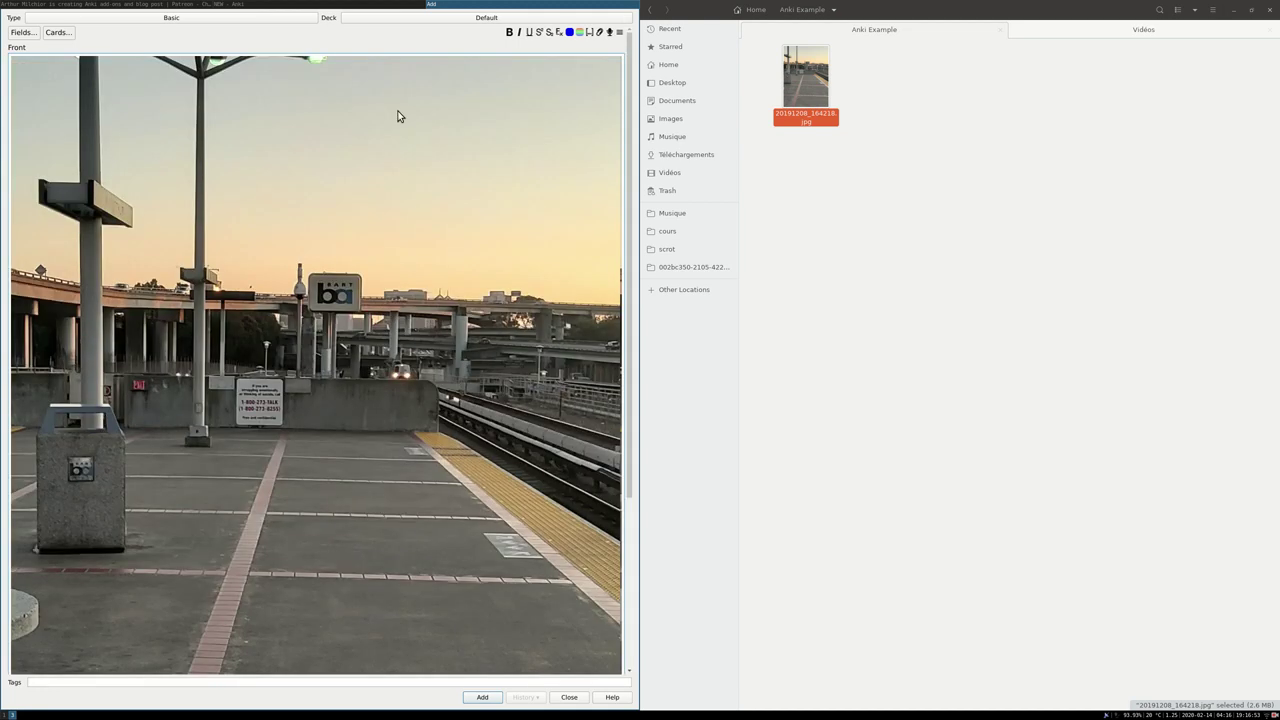
scroll(400, 130, down, 3)
scroll(415, 175, down, 2)
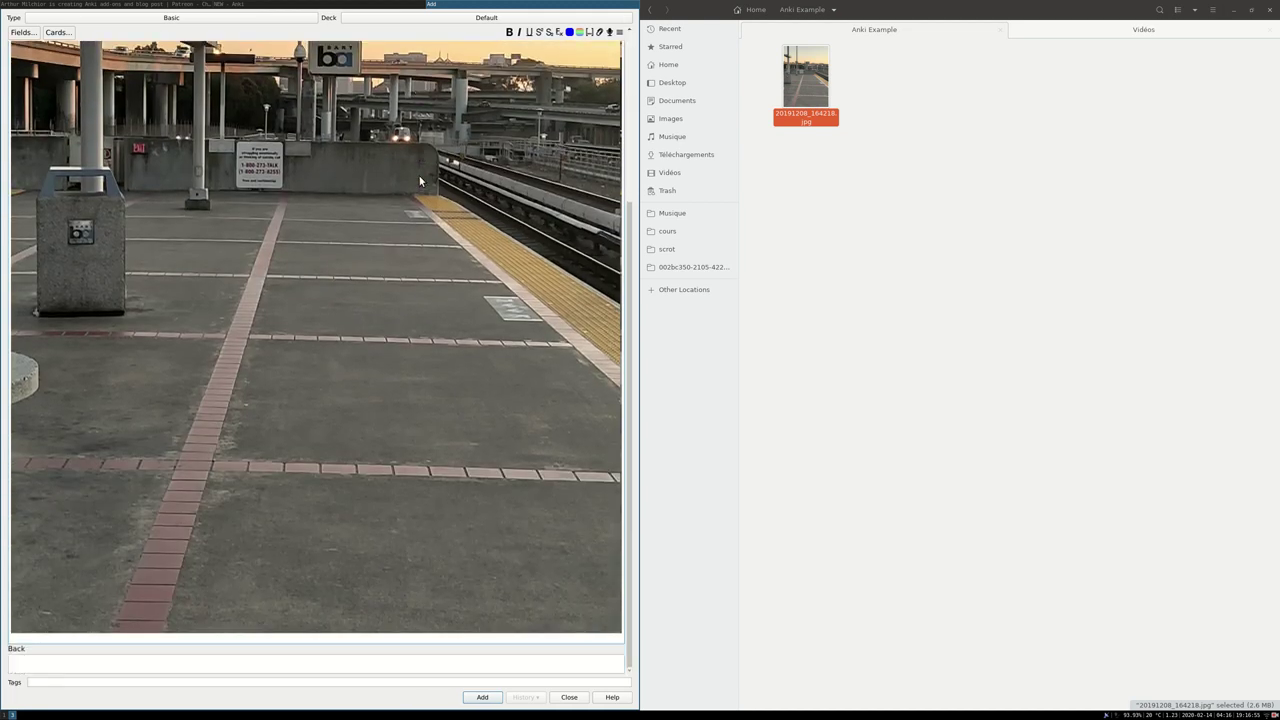
scroll(418, 180, up, 3)
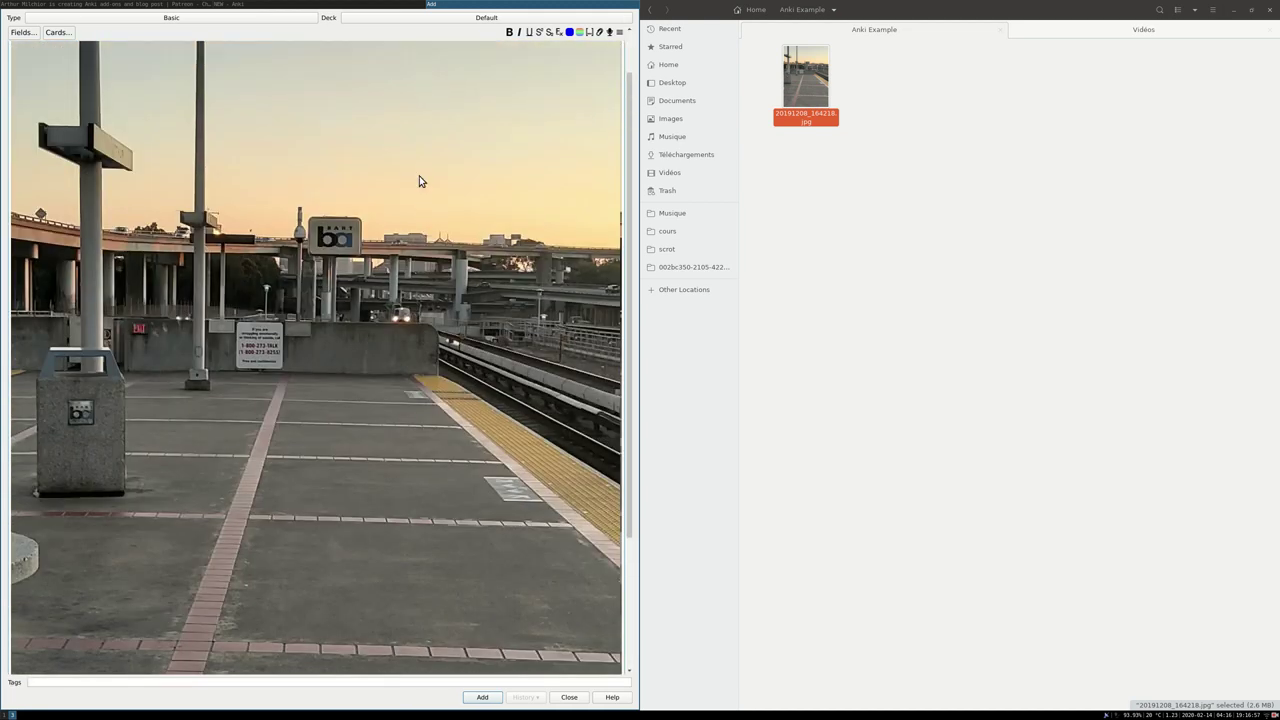
scroll(420, 183, down, 3)
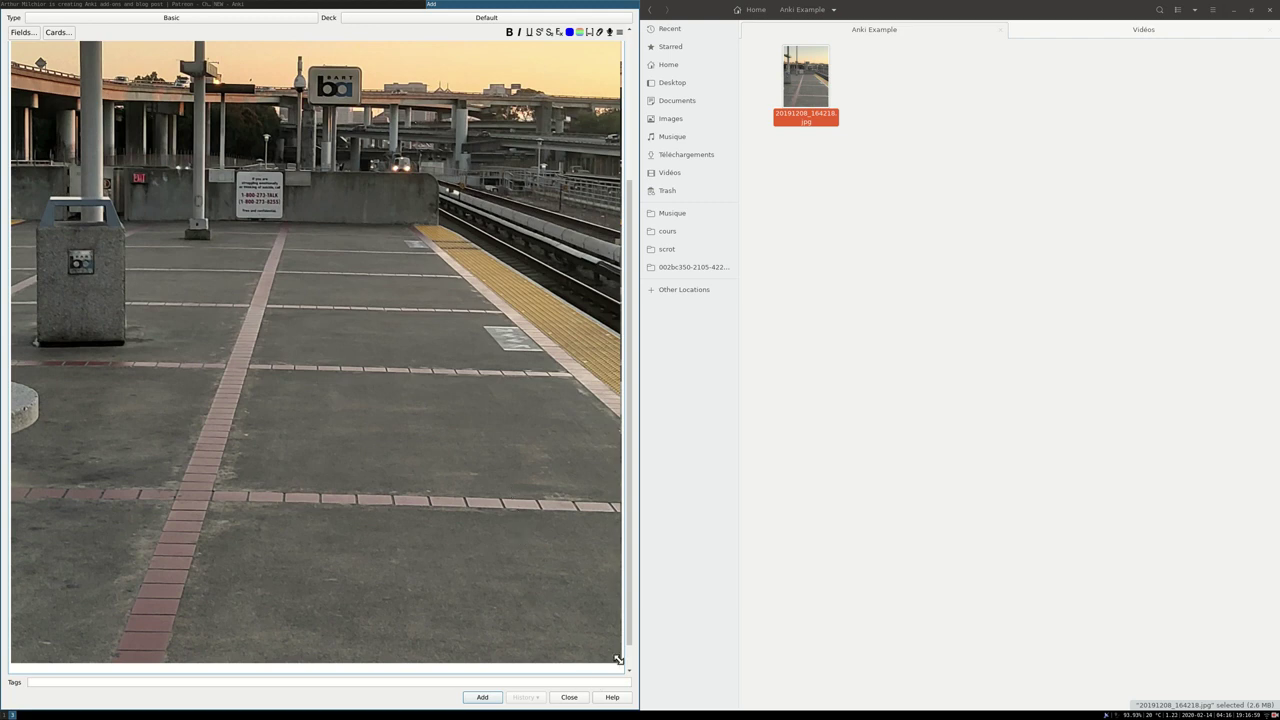
mouse_move(618, 659)
mouse_down()
mouse_move(272, 337)
mouse_move(174, 211)
mouse_move(93, 166)
mouse_up()
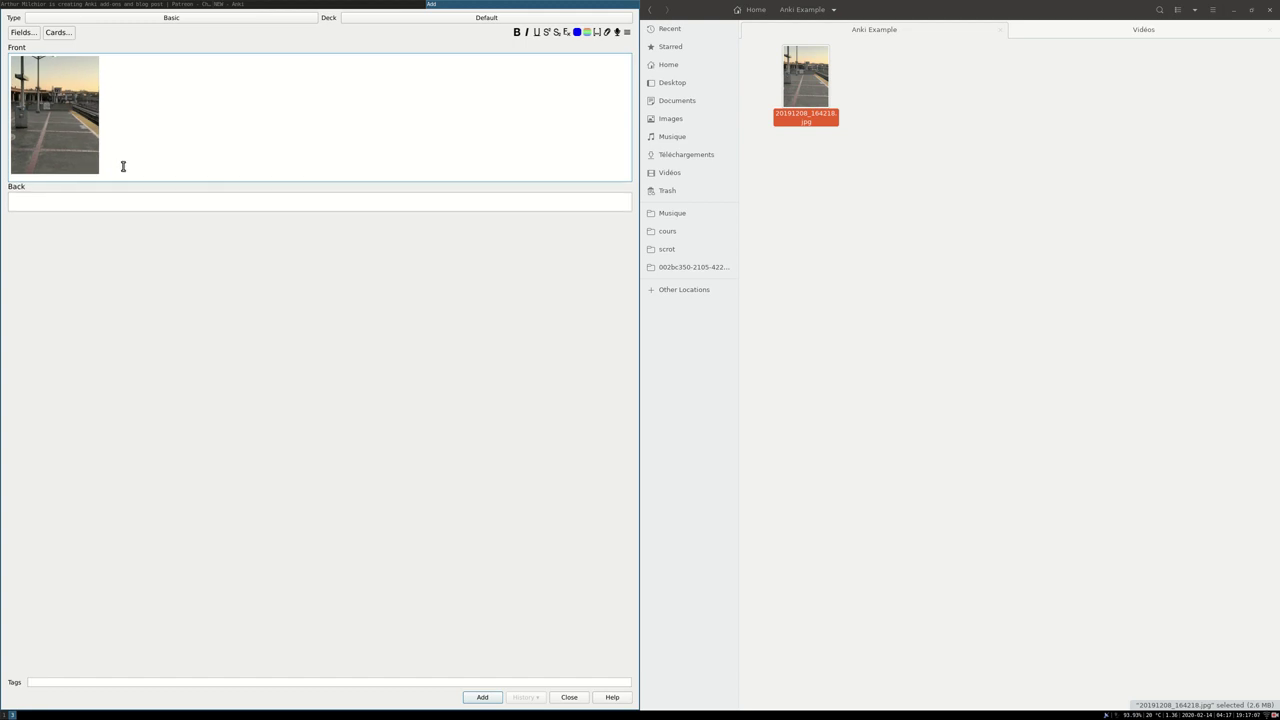
- Add the photo note to the Default deck and reopen it in the card browser
click(491, 704)
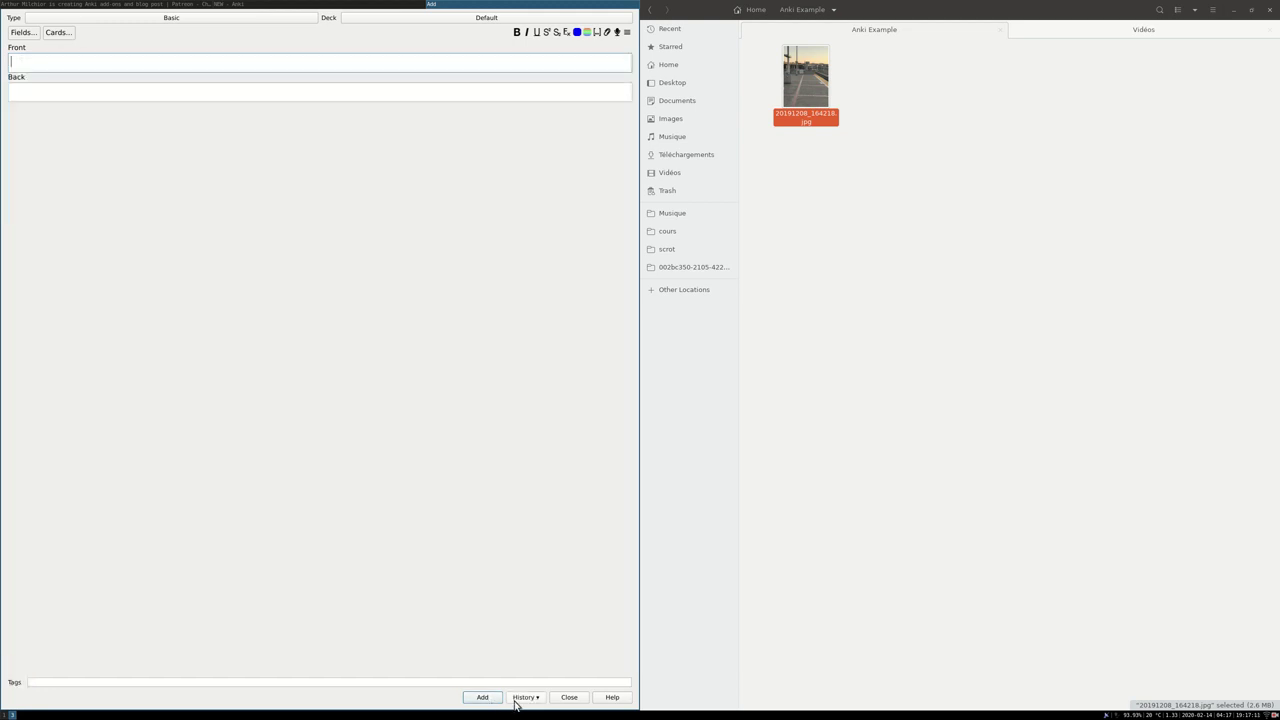
click(514, 701)
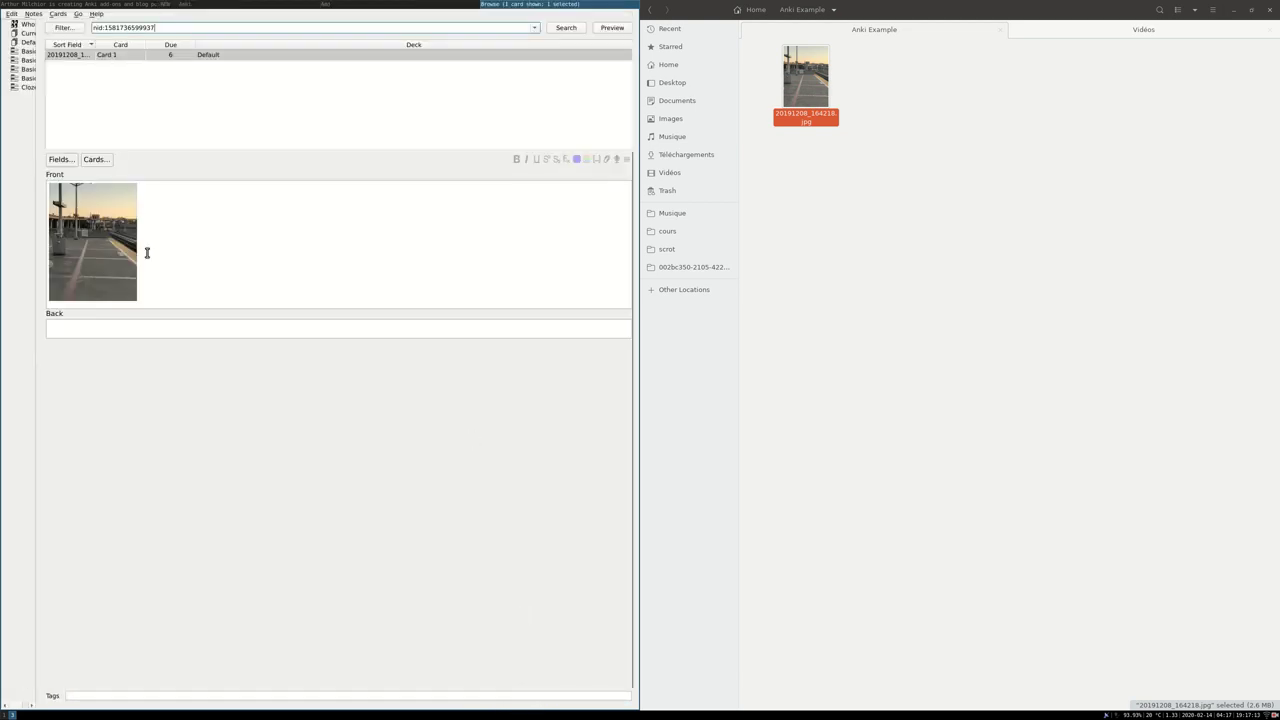
click(190, 262)
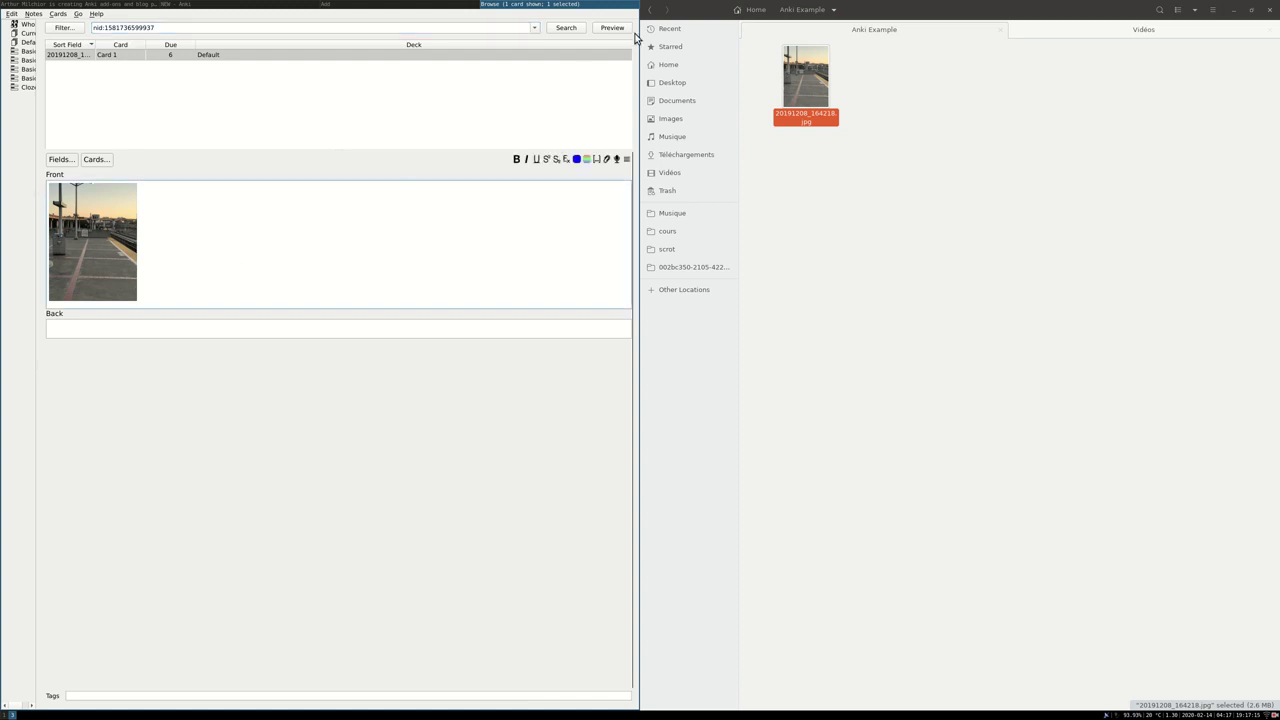
- Enlarge the Front photo, preview the card, and return to the deck list
key(Escape)
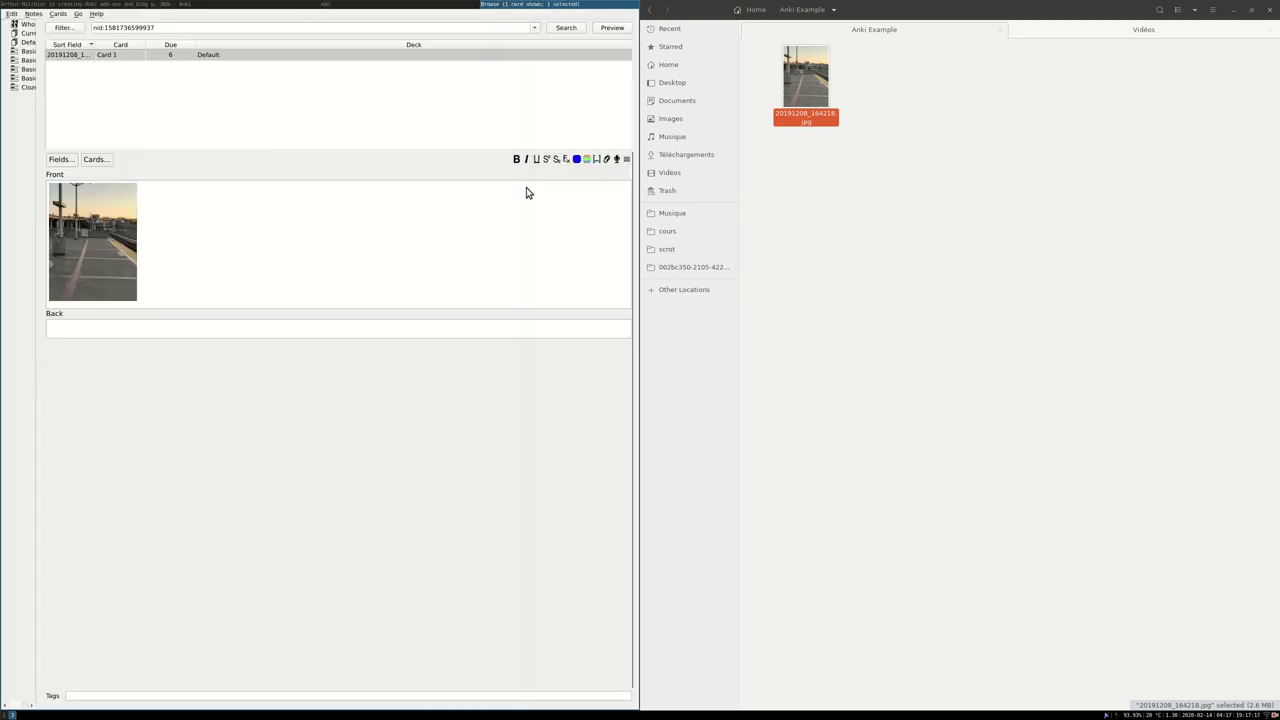
click(194, 232)
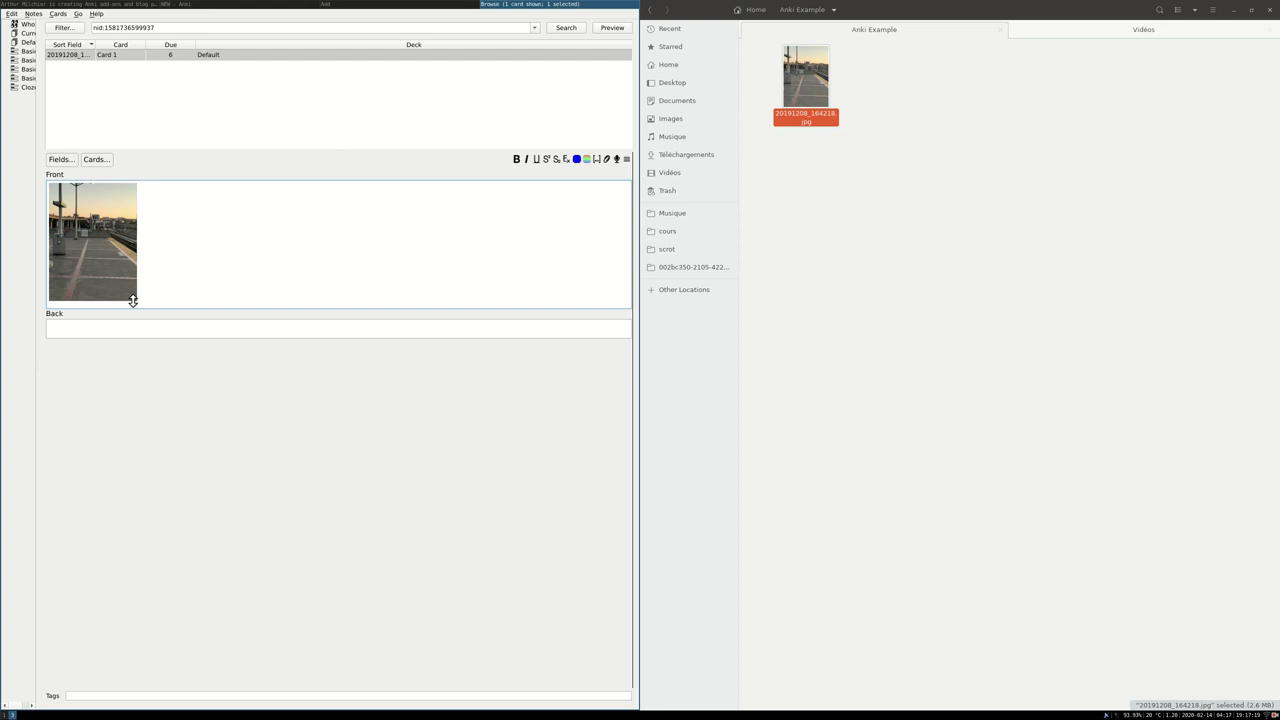
drag(140, 307, 232, 400)
click(612, 28)
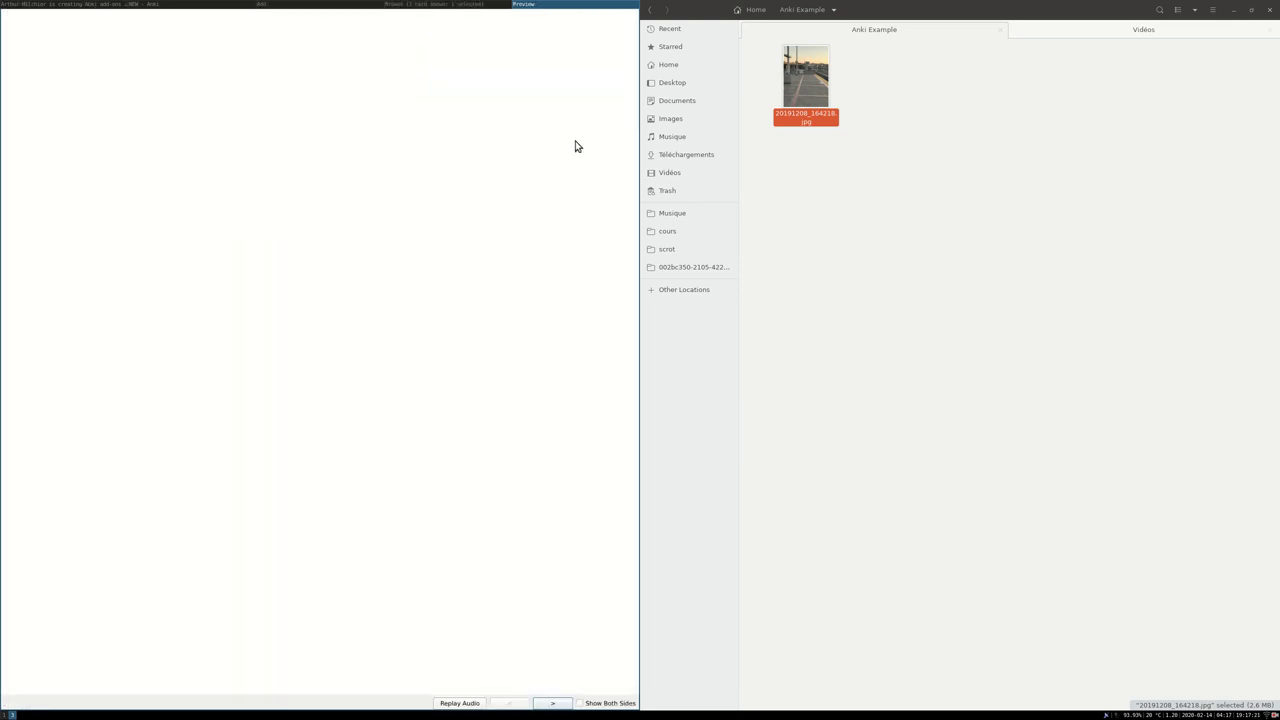
key(Escape)
key(Escape)
key(Escape)
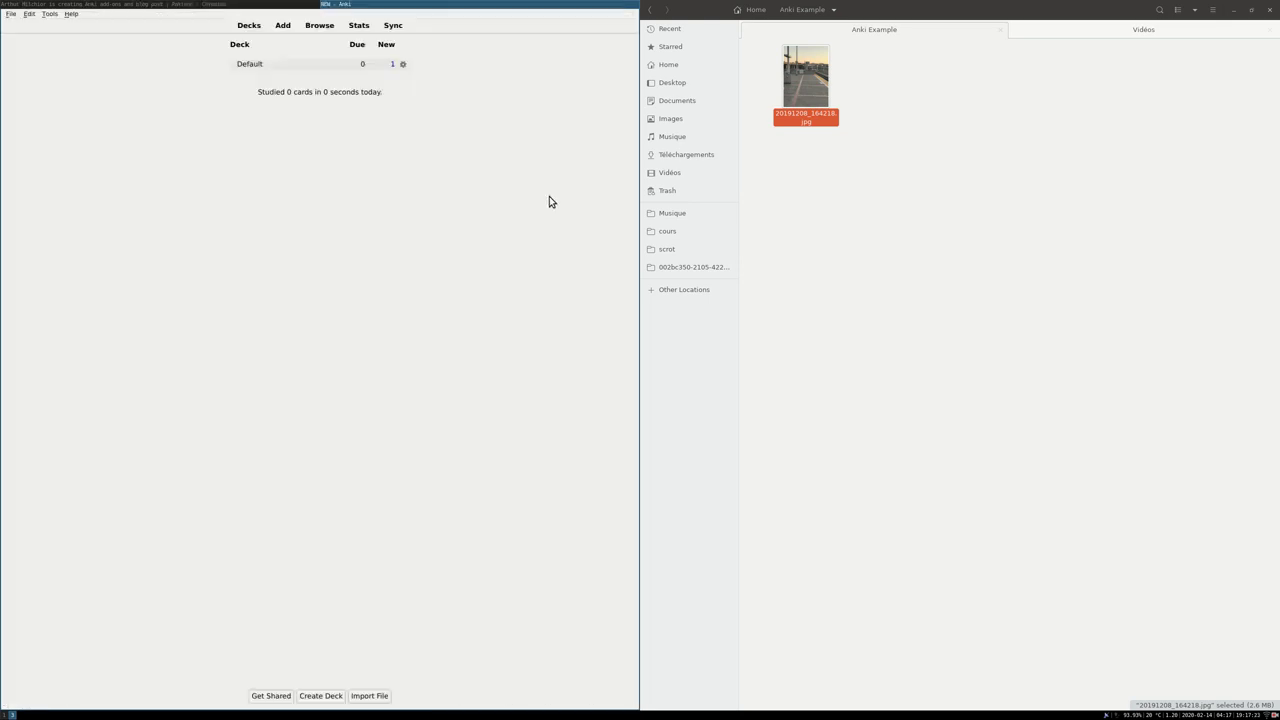
- Start studying Default and, in the card editor, stretch the station photo tall and narrow
key(s)
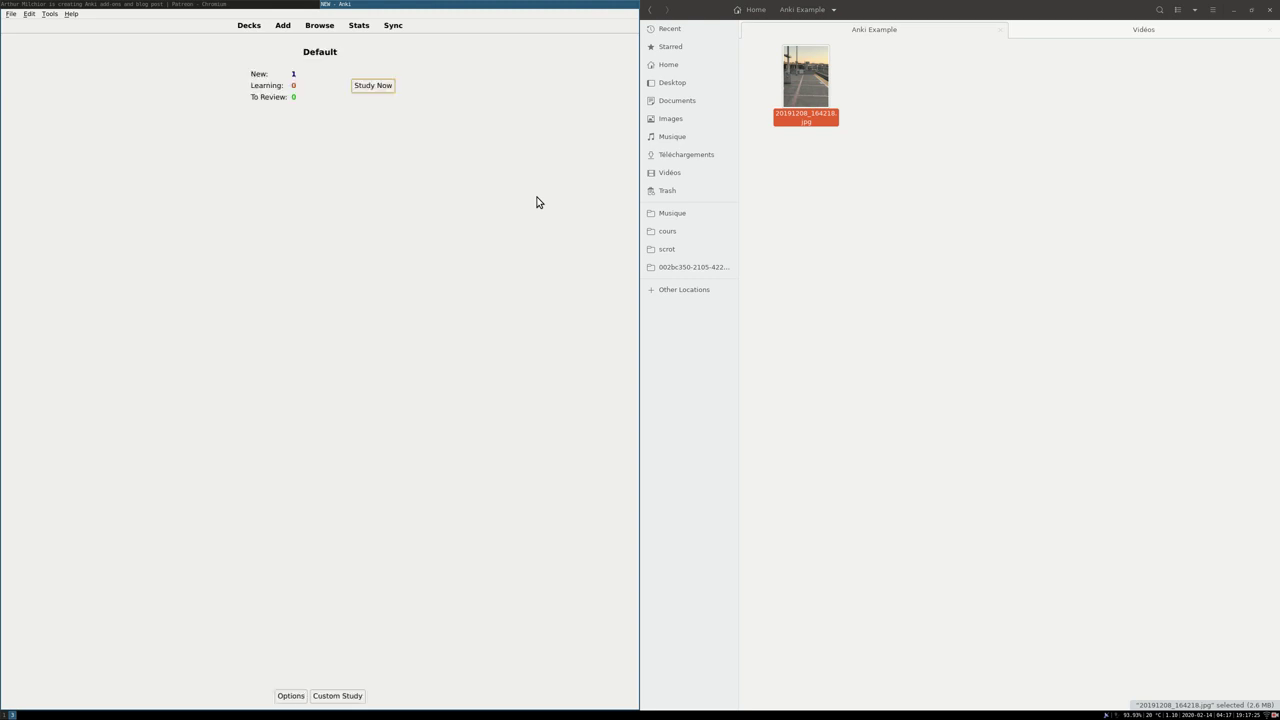
key(s)
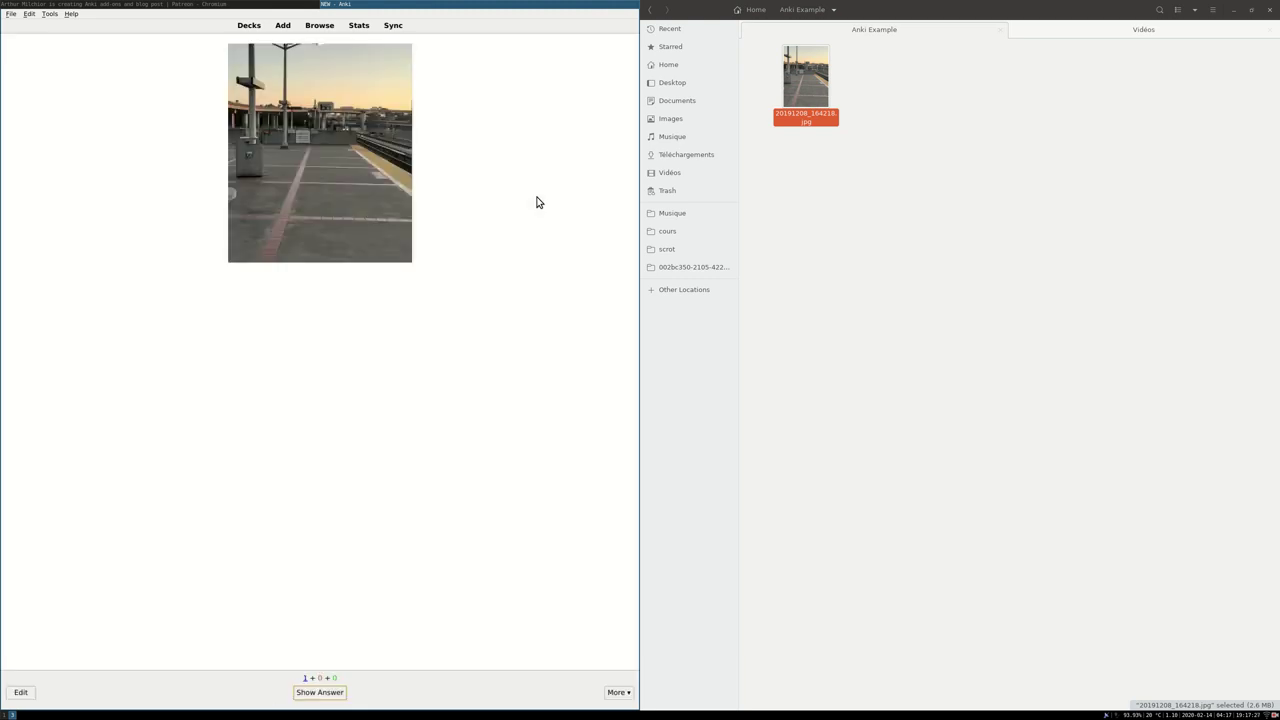
key(e)
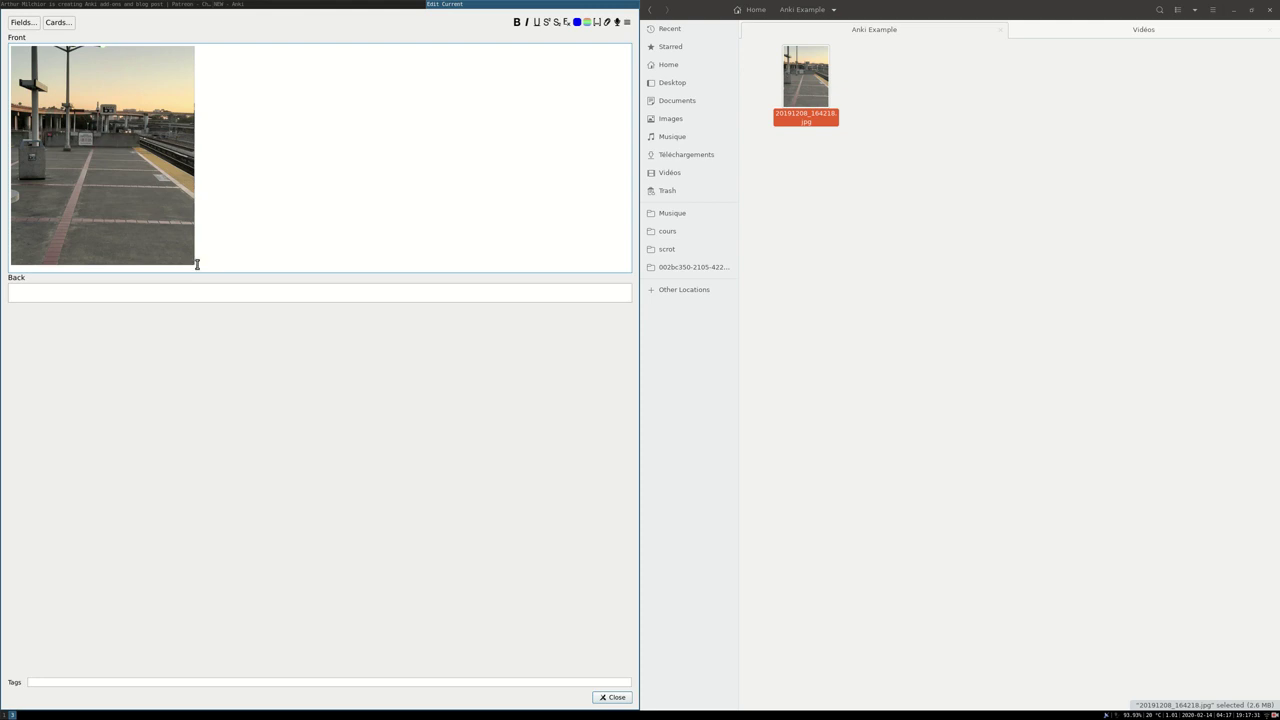
drag(196, 263, 358, 218)
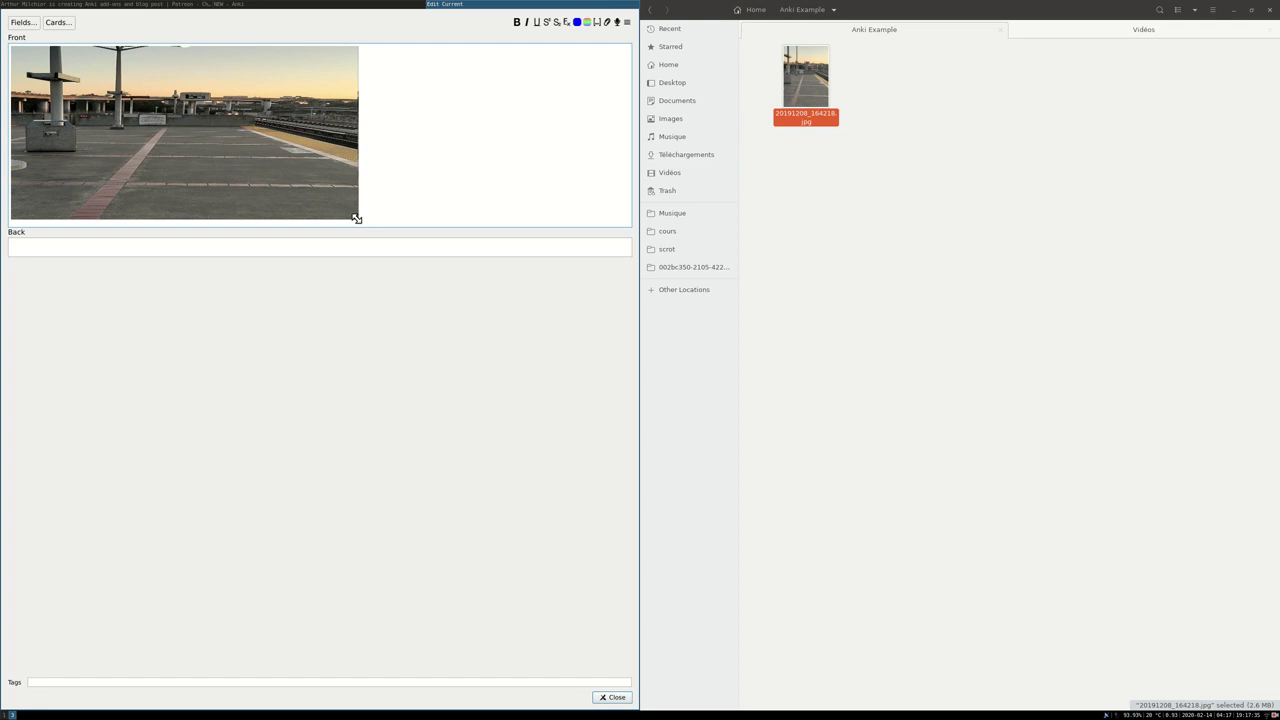
drag(358, 220, 308, 682)
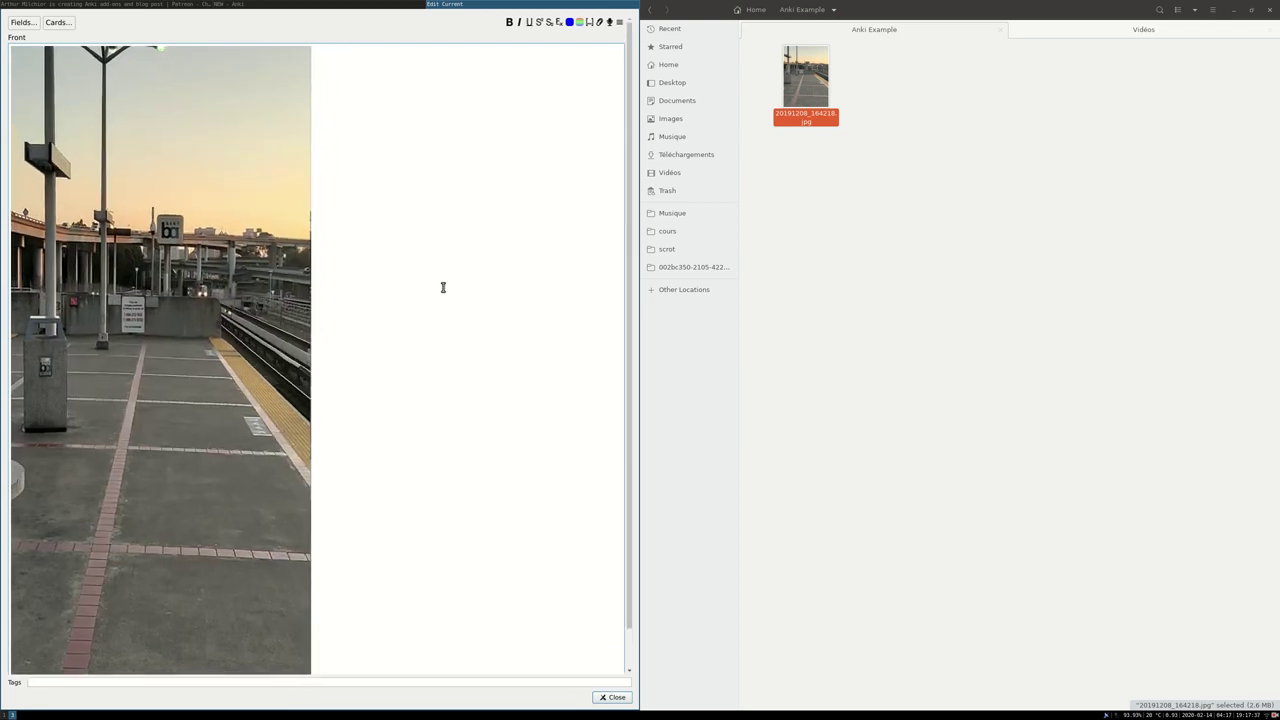
key(Escape)
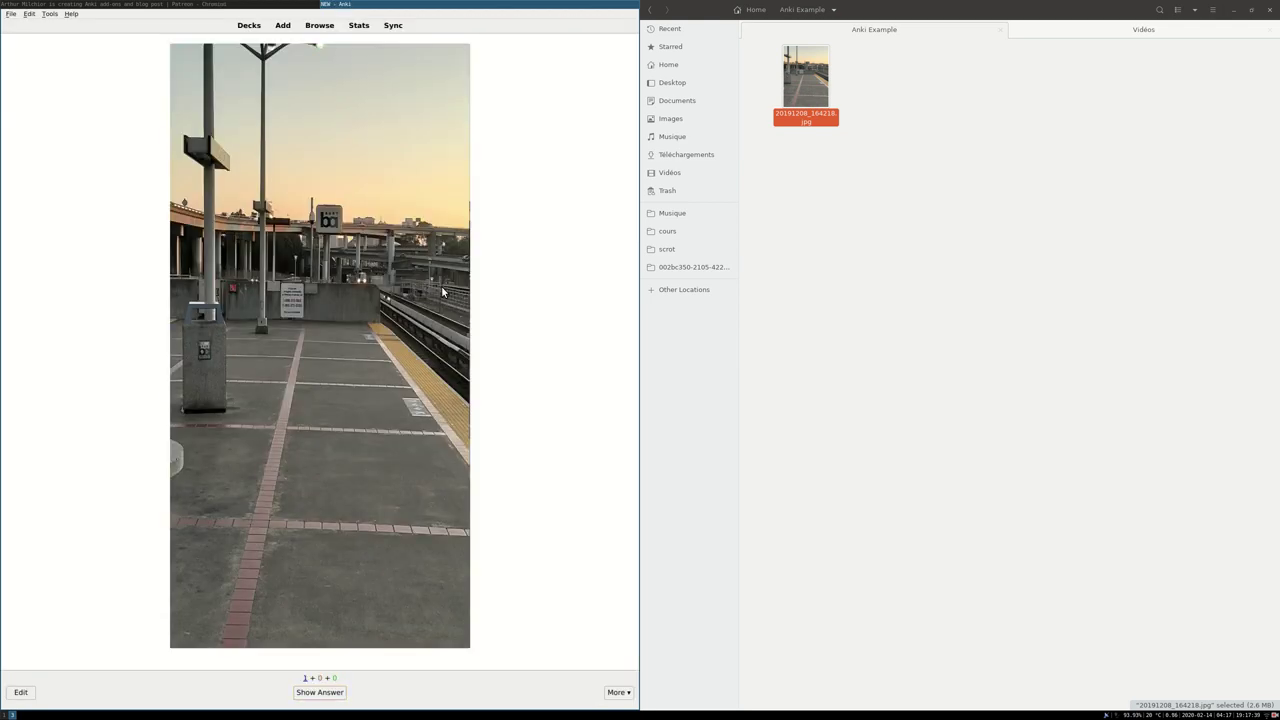
- Go back to the deck list, look over the card browser, then open the add-ons manager
click(249, 25)
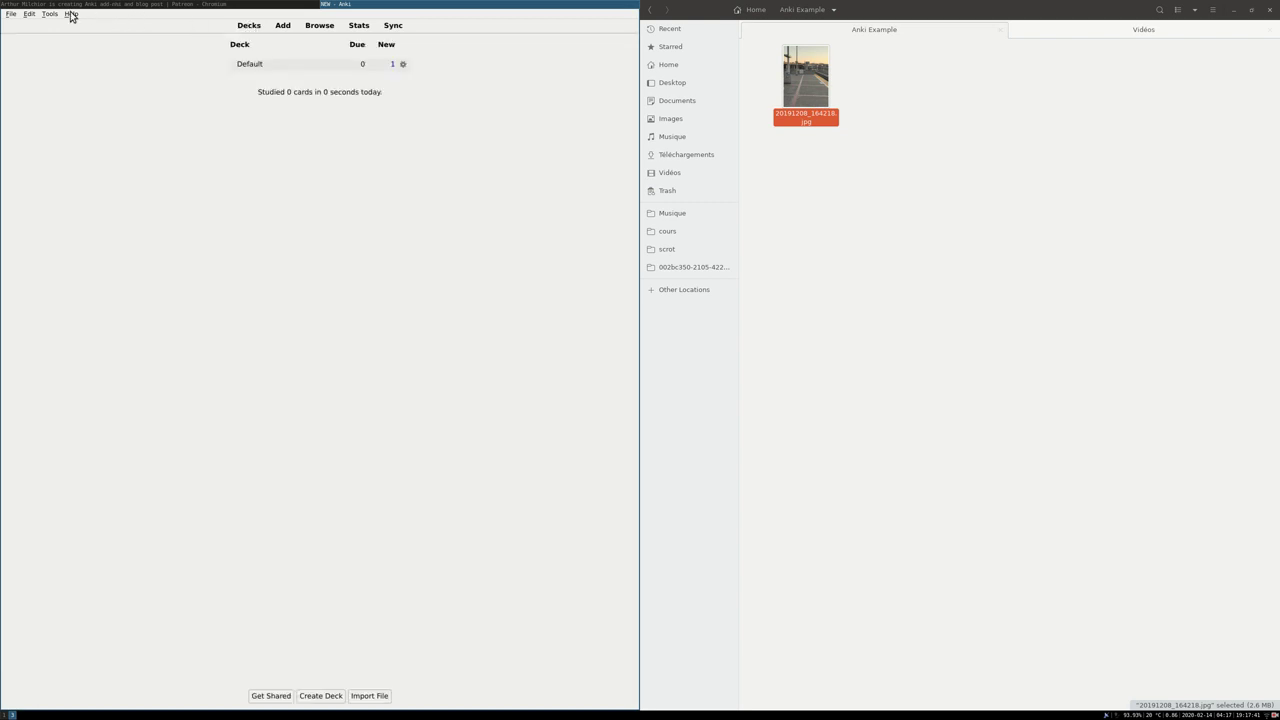
click(49, 15)
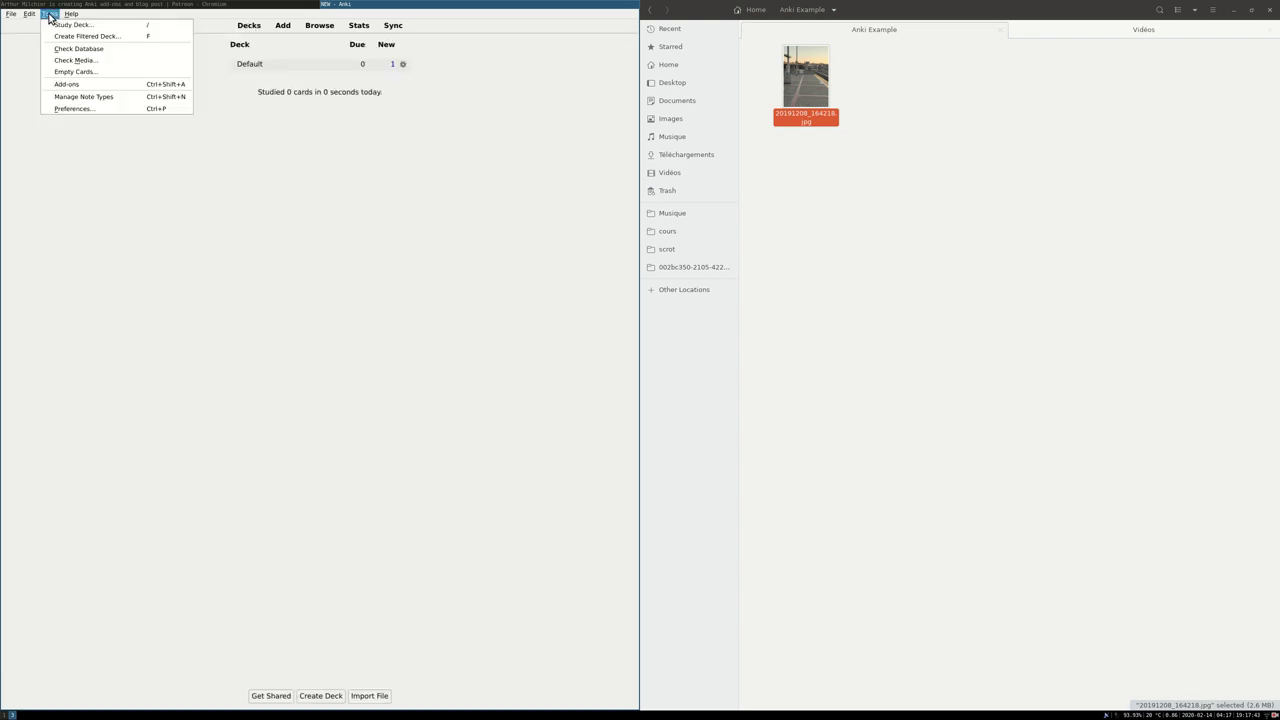
click(49, 15)
key(b)
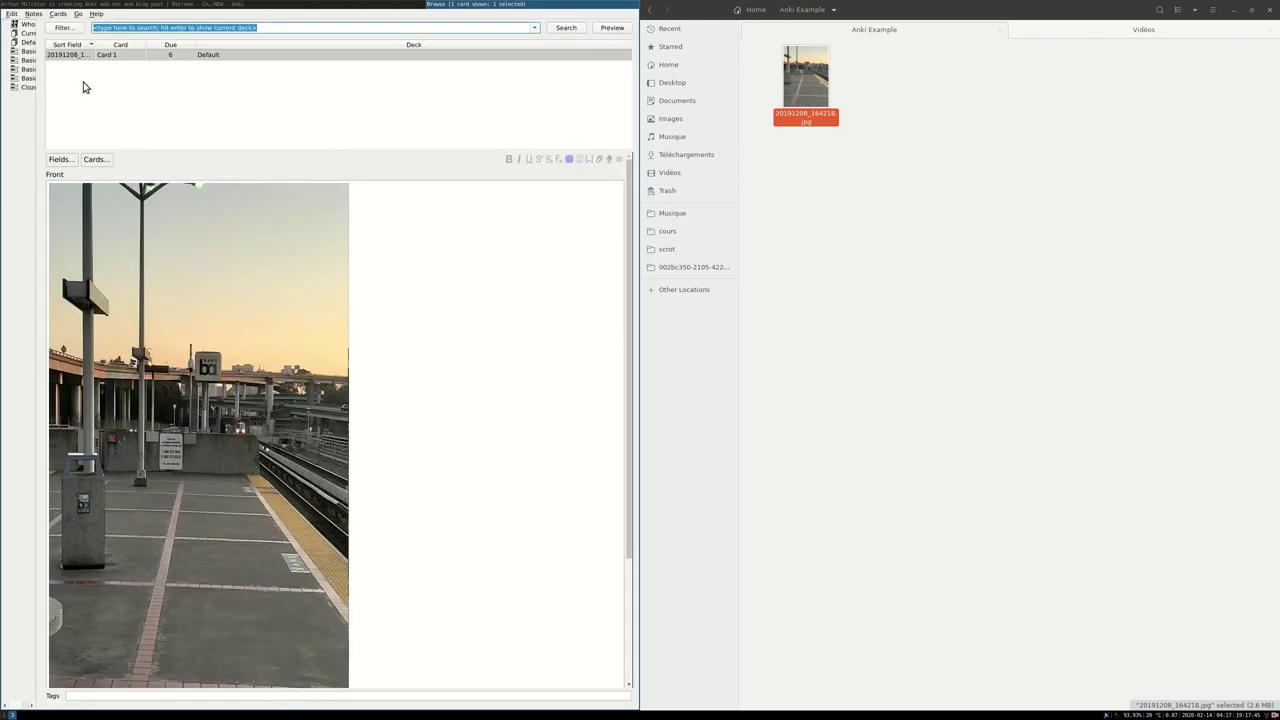
scroll(448, 315, down, 3)
scroll(446, 323, up, 2)
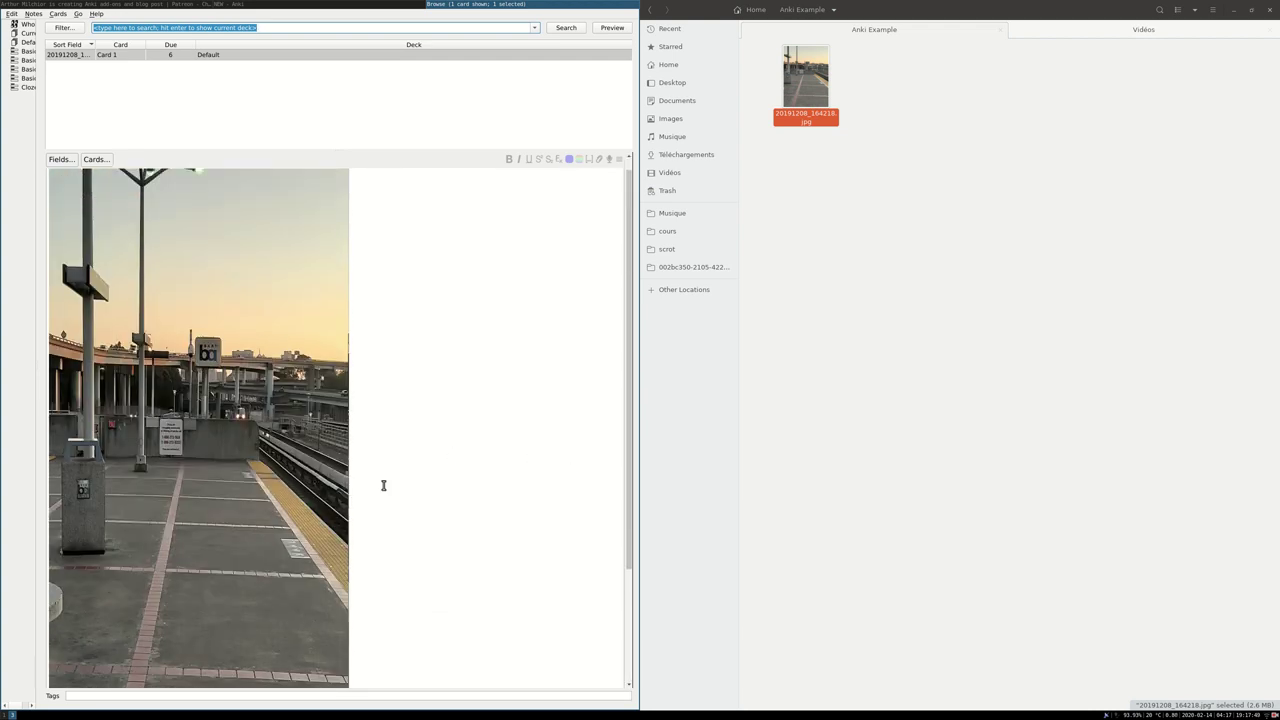
scroll(384, 486, down, 3)
key(Escape)
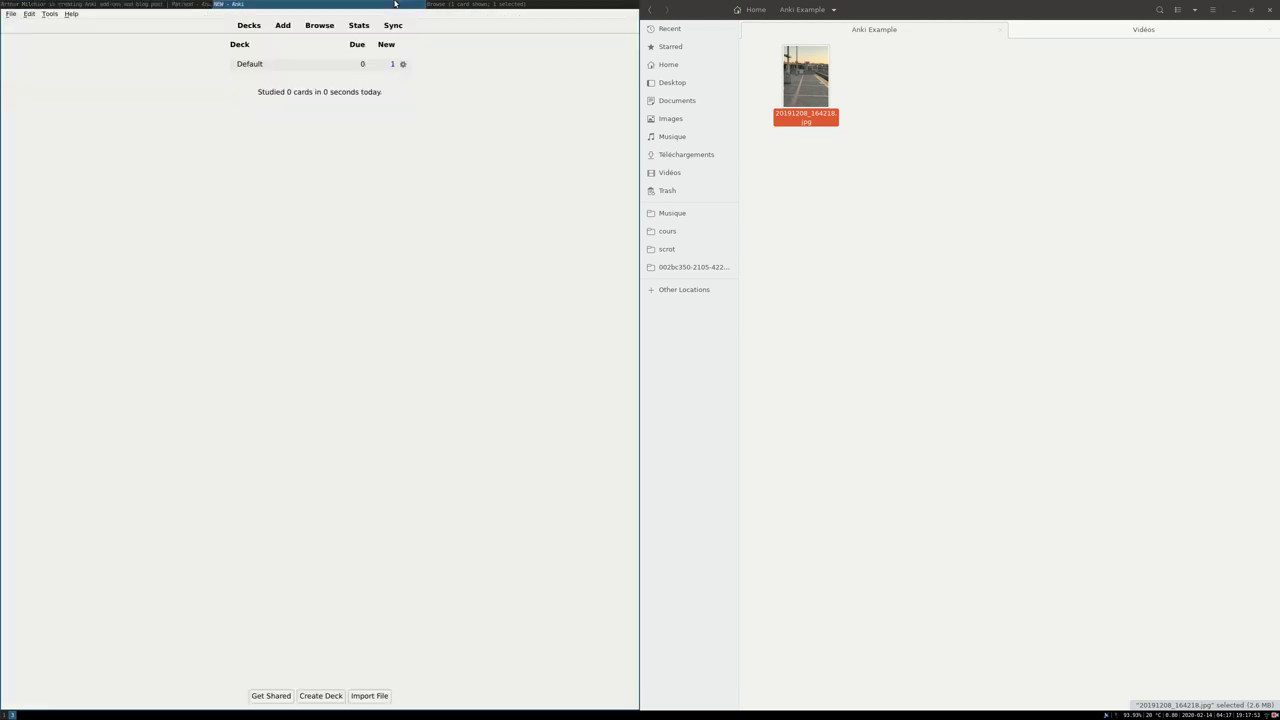
key(ctrl+shift+a)
- Change resizeImages' max-height-when-not-resizing setting from false to true and save it
click(212, 259)
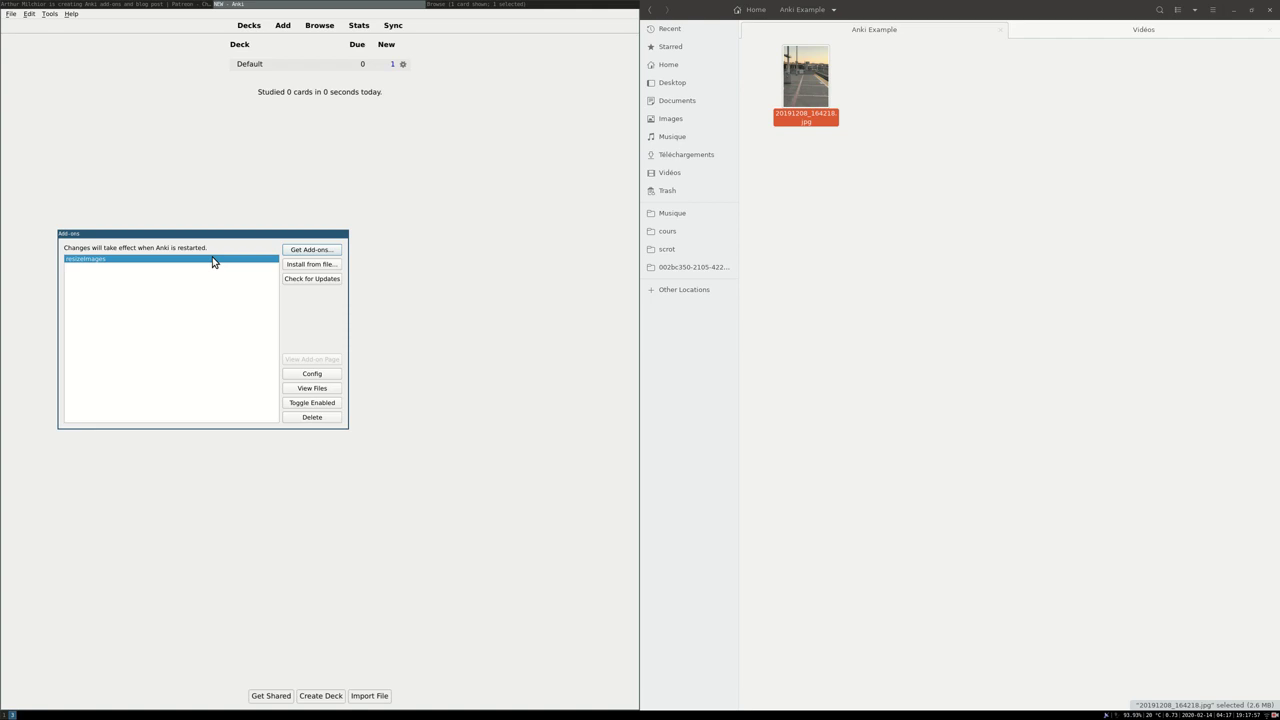
click(311, 374)
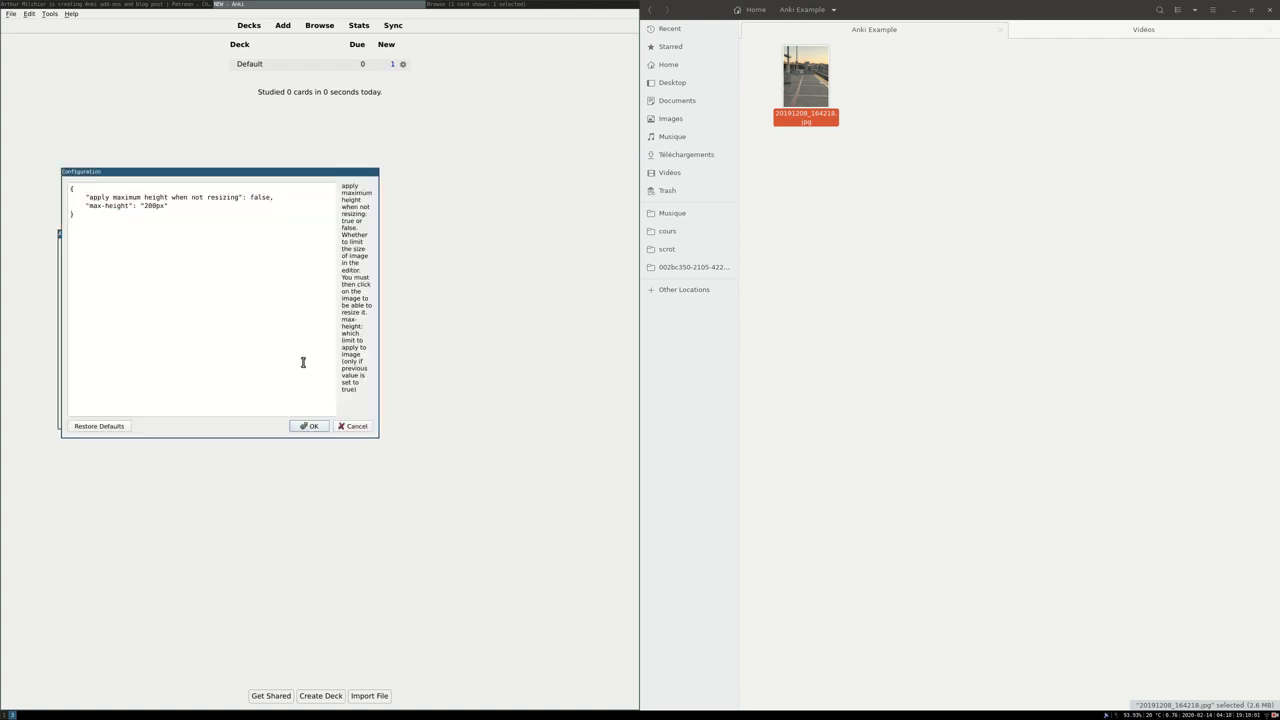
double_click(259, 197)
text(true)
click(308, 427)
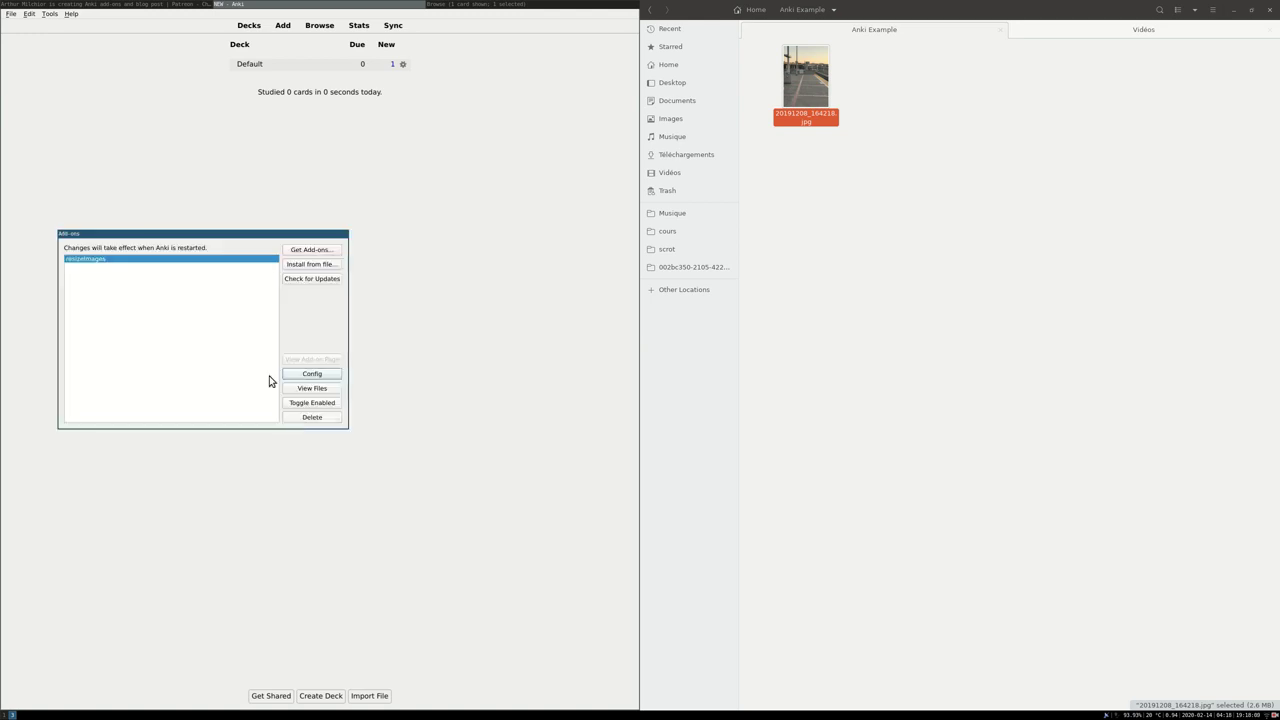
key(Escape)
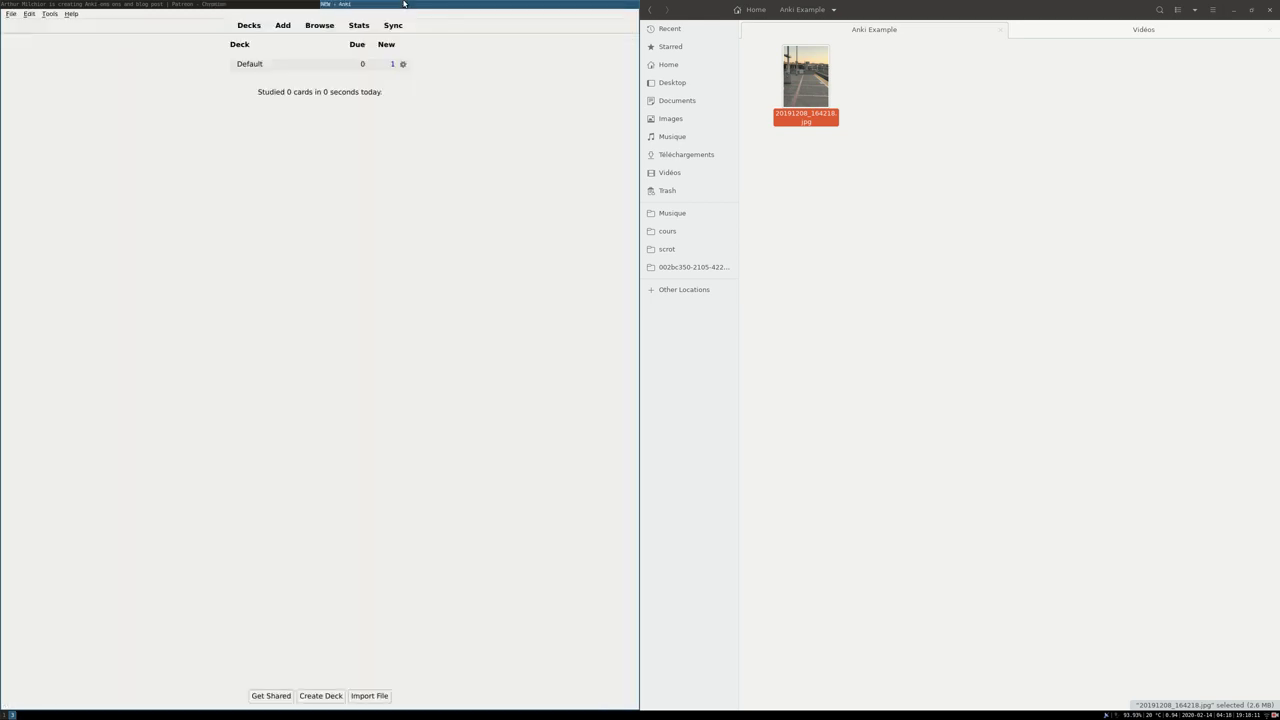
- Open the station-photo card in the browser and preview how its Front image looks
key(b)
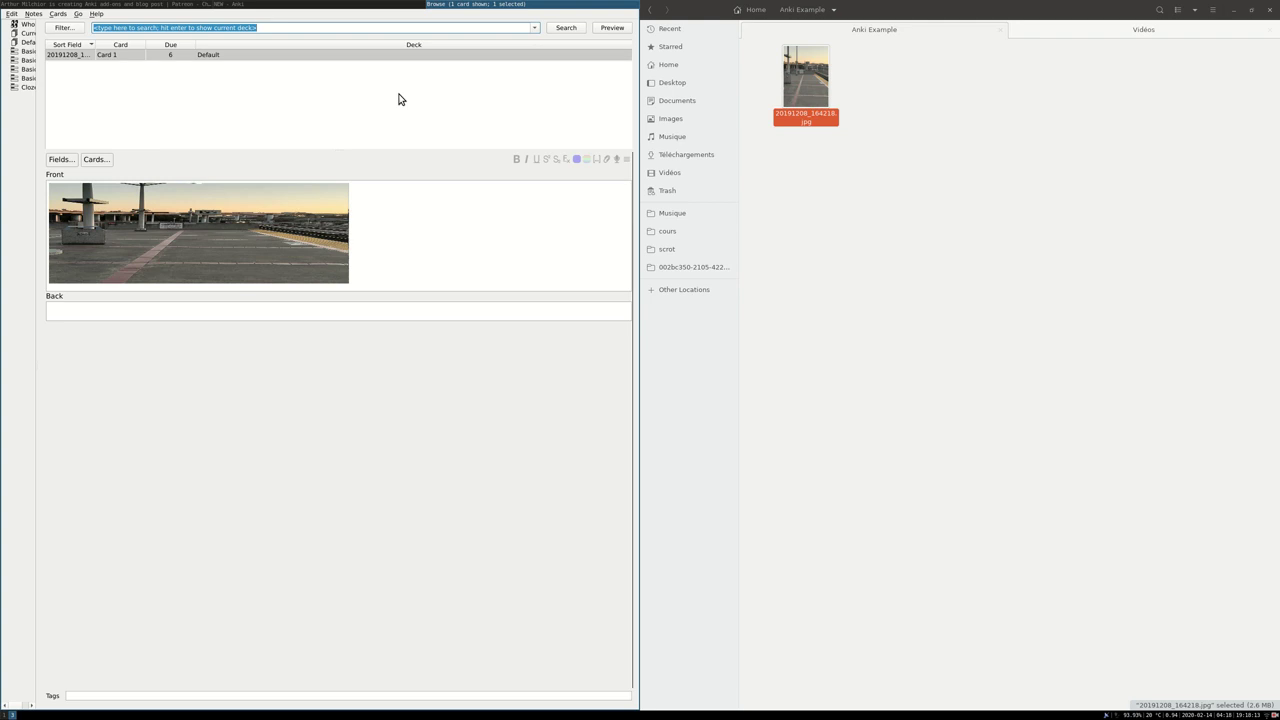
click(490, 257)
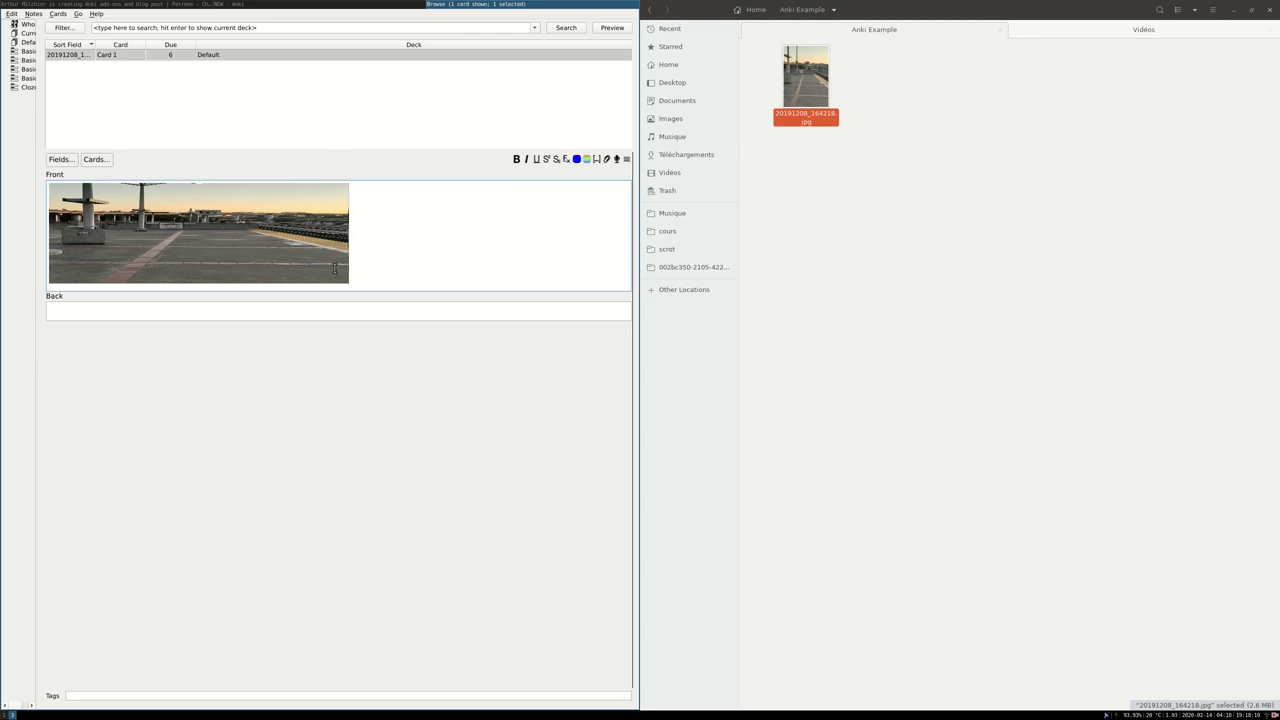
click(605, 29)
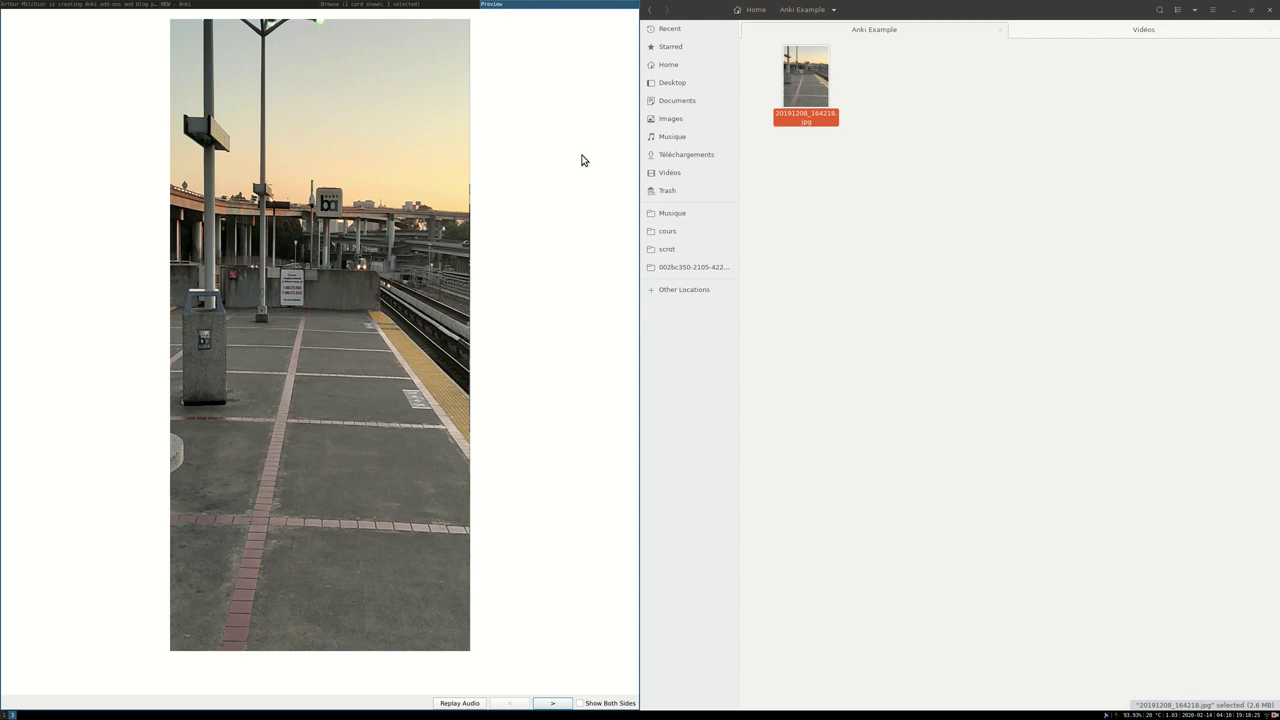
key(Escape)
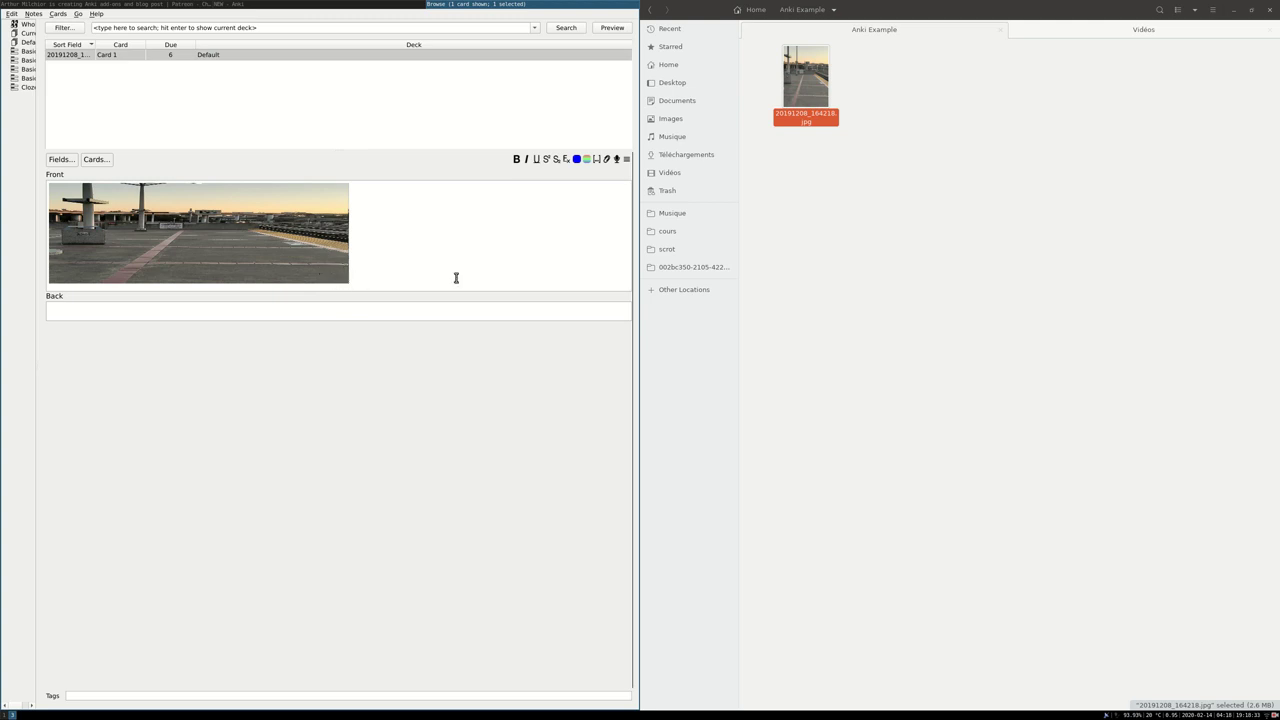
- Reshape the Front photo into a short, wide landscape strip and preview the card
double_click(283, 252)
scroll(283, 252, down, 3)
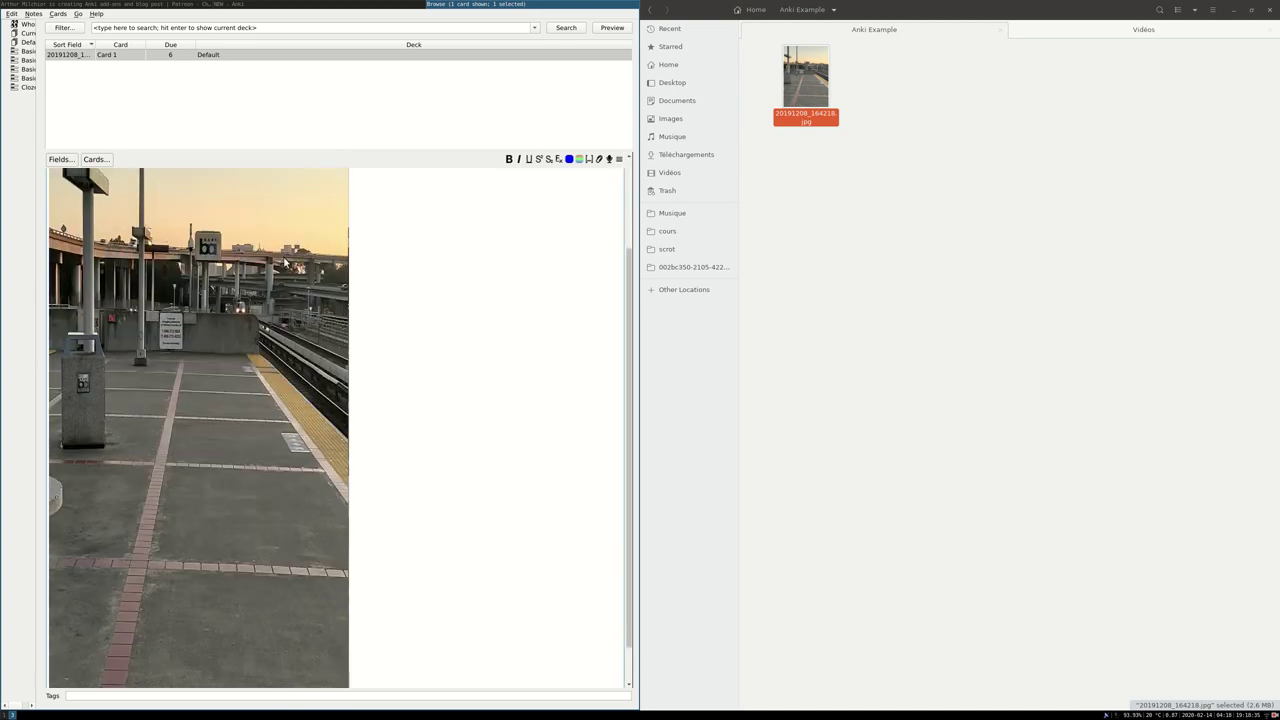
scroll(371, 614, down, 1)
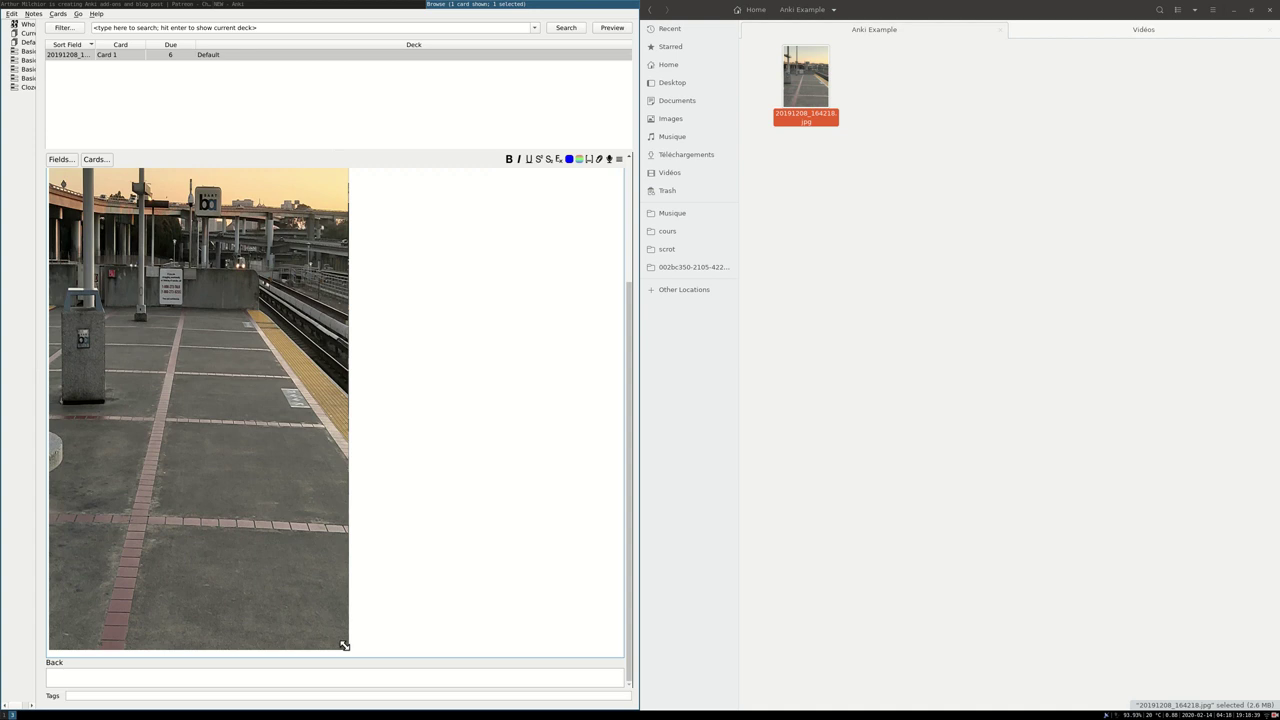
drag(343, 645, 447, 345)
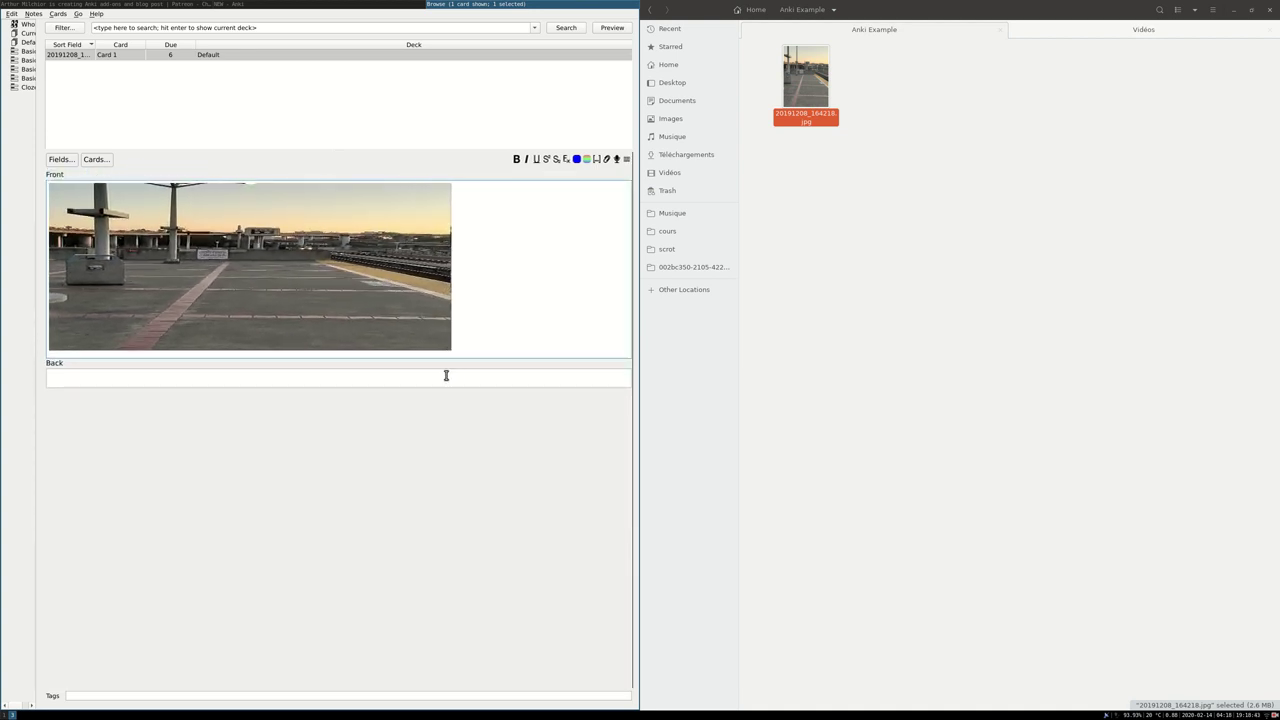
drag(404, 350, 404, 283)
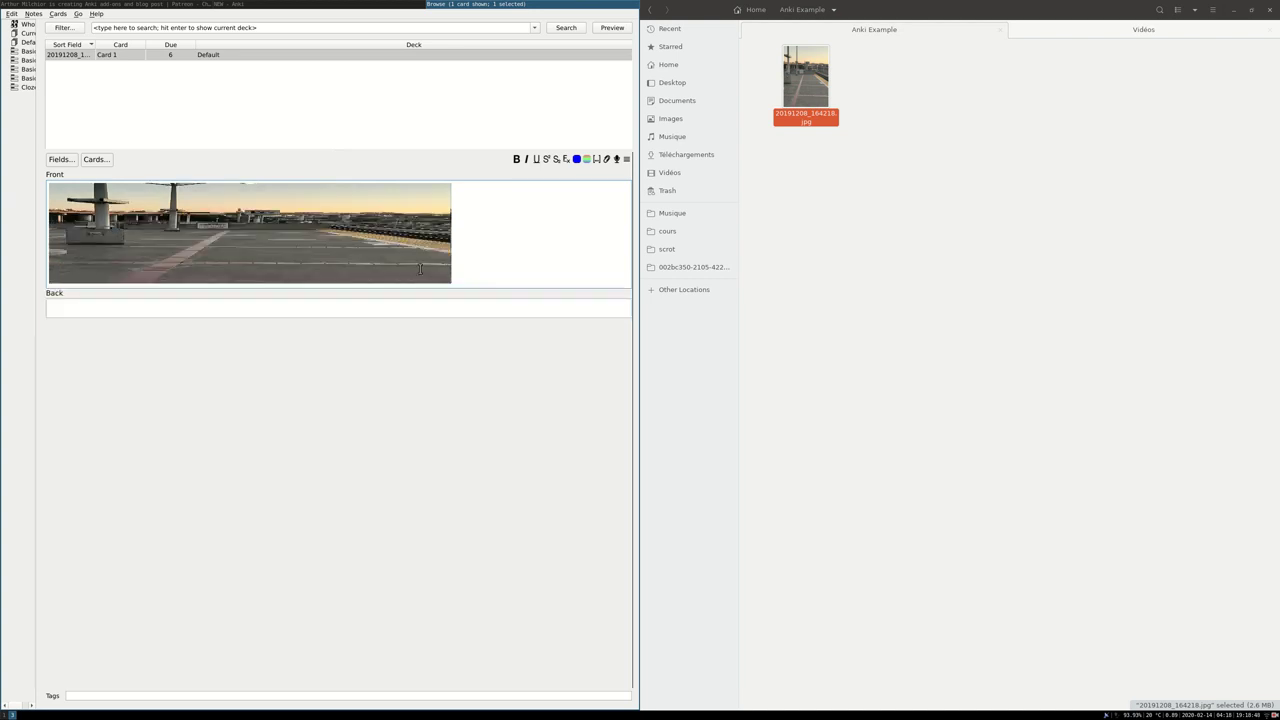
click(612, 27)
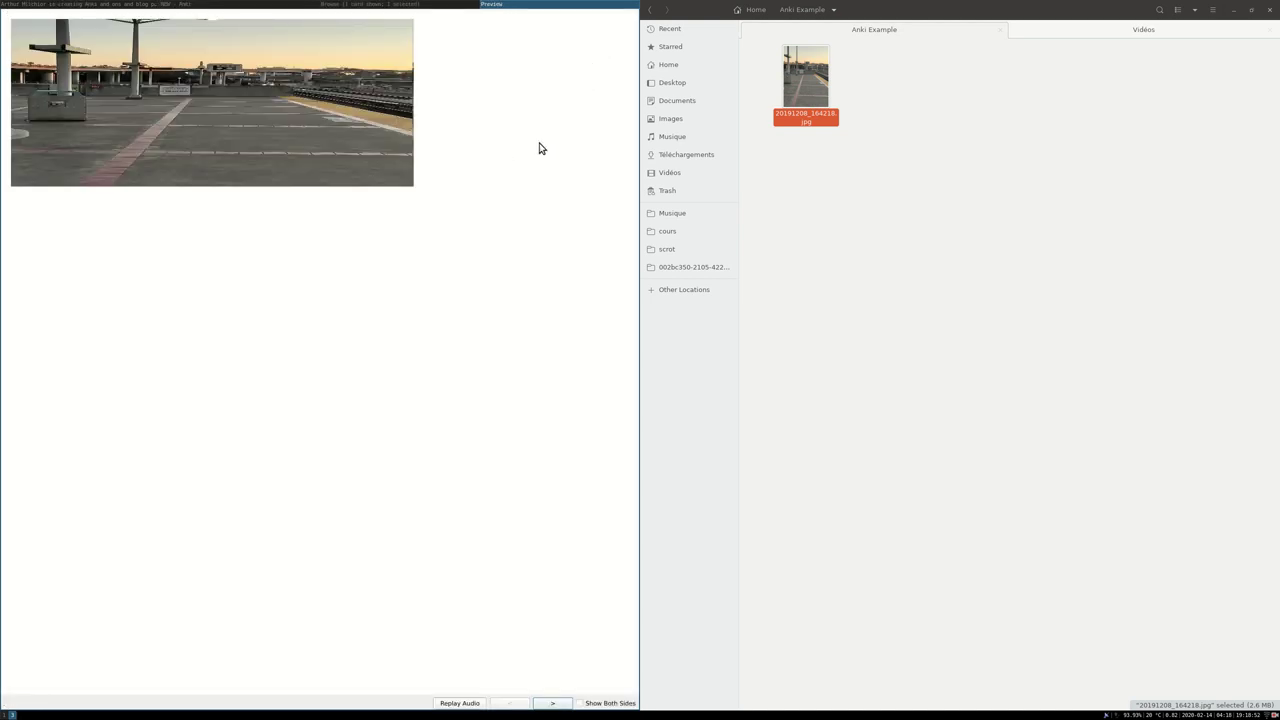
key(Escape)
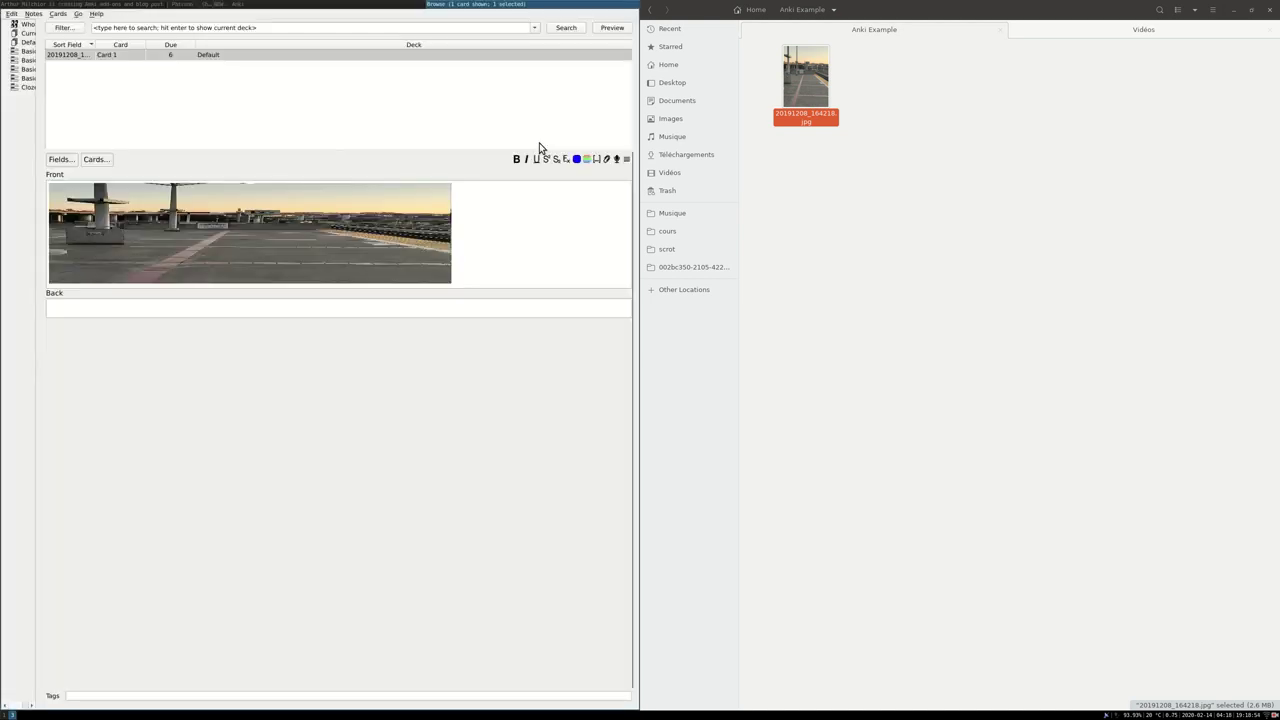
- Leave Anki and reload the suspended Kickstarter project tab in Chromium
key(Escape)
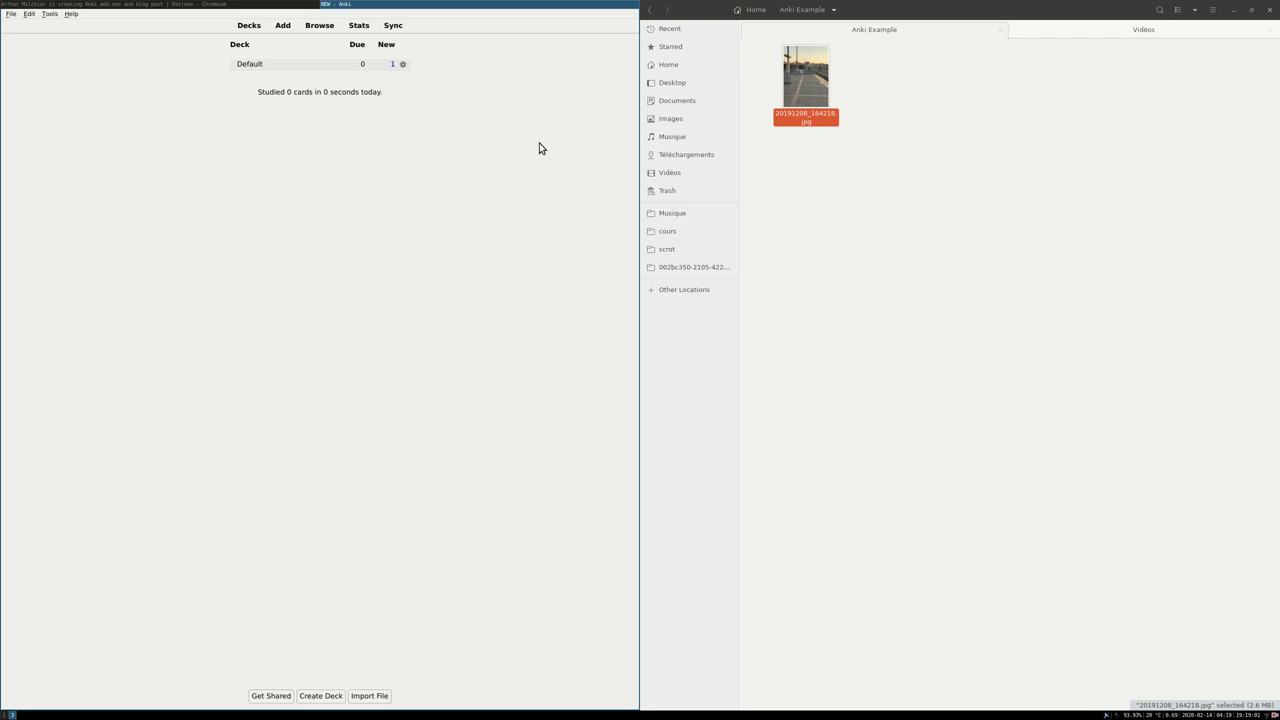
key(super+Left)
key(ctrl+shift+Tab)
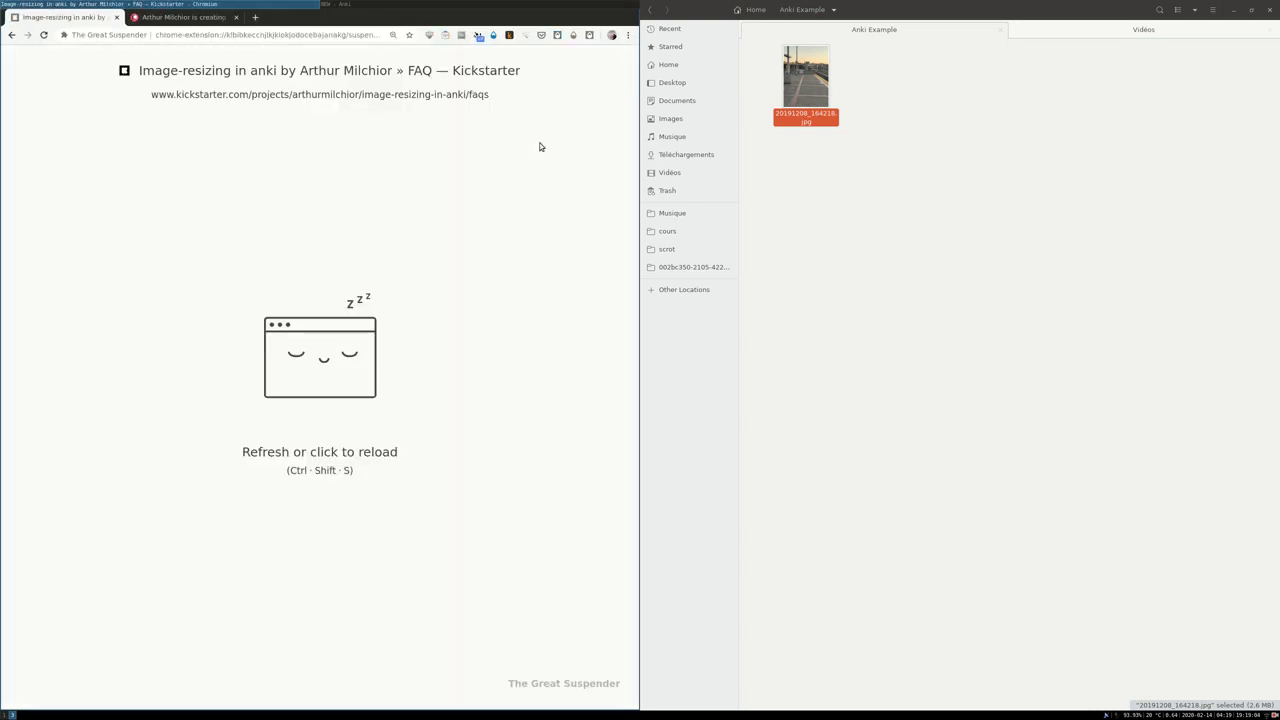
click(512, 194)
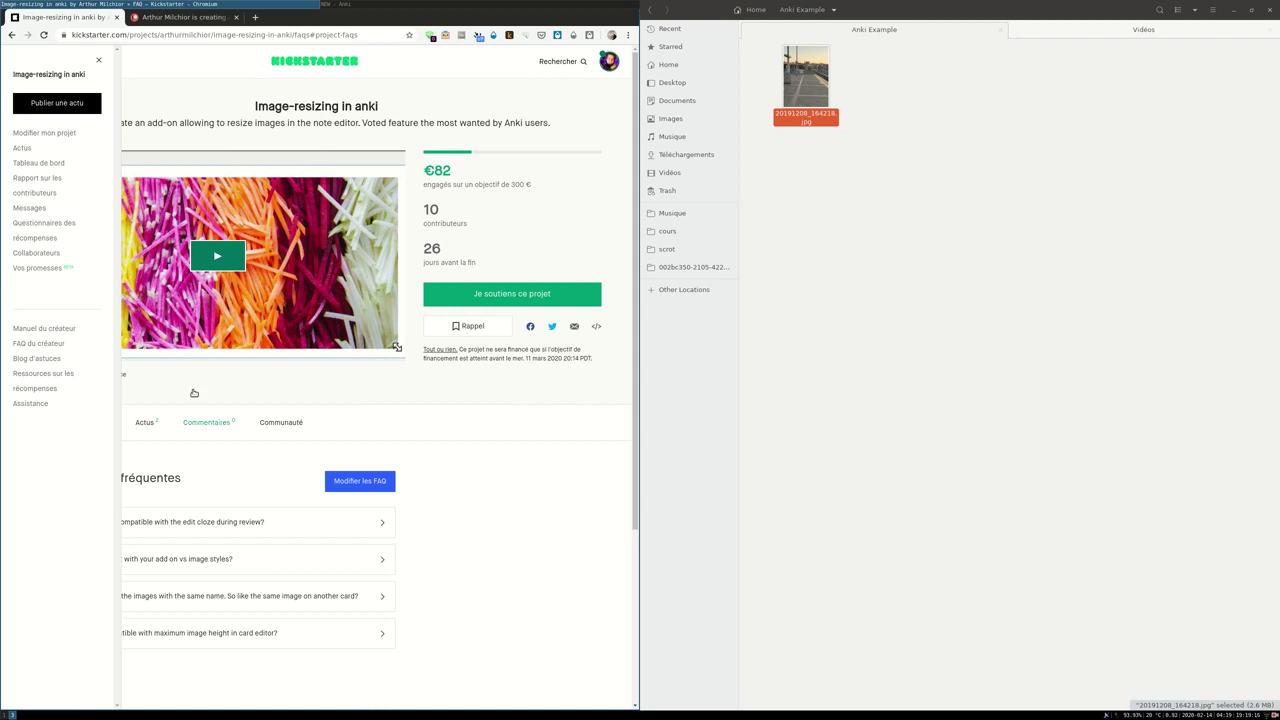
click(98, 60)
- Read through the 'Image-resizing in anki' campaign story on the Campagne tab
click(72, 422)
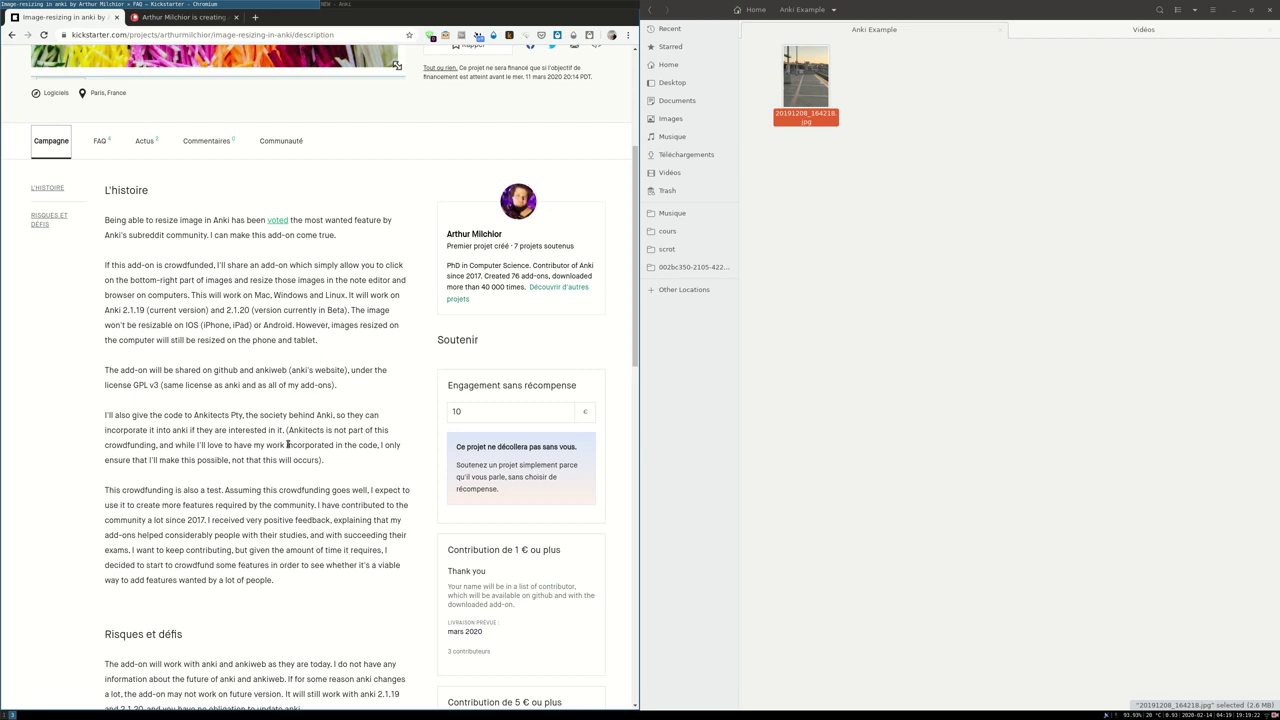
scroll(288, 444, down, 1)
scroll(299, 448, down, 1)
scroll(299, 448, down, 2)
scroll(308, 452, down, 1)
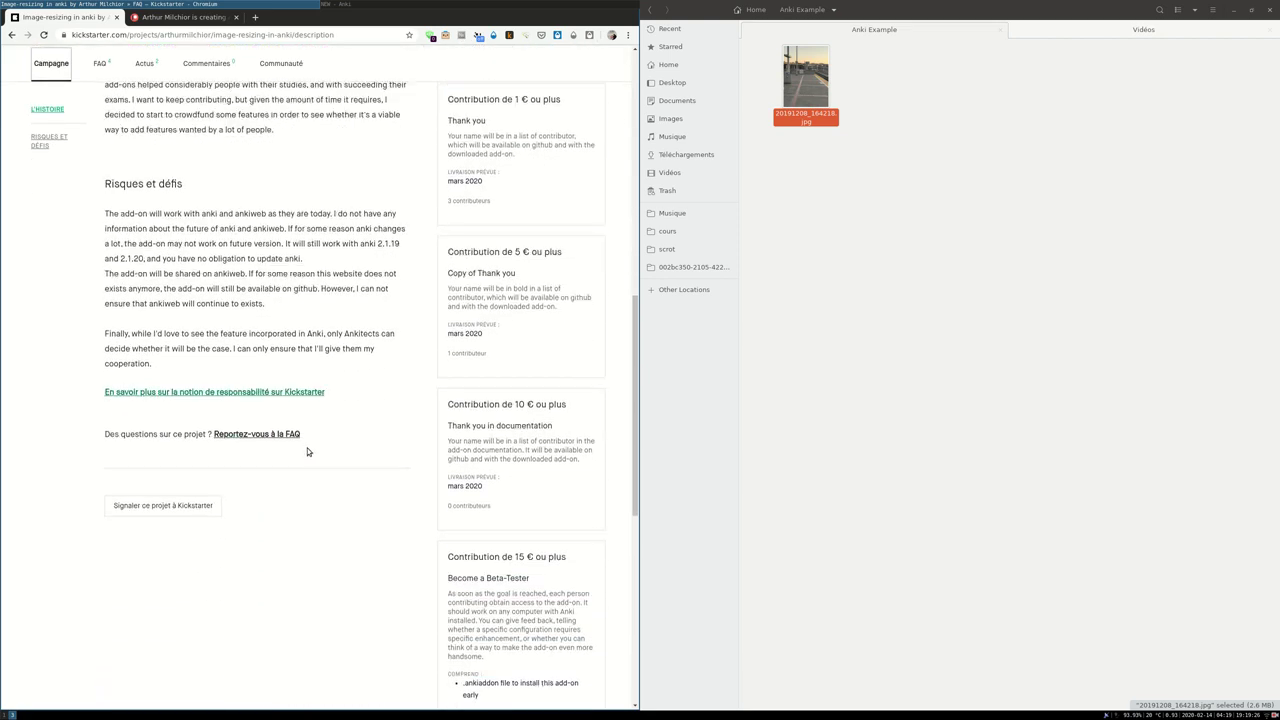
scroll(309, 461, up, 1)
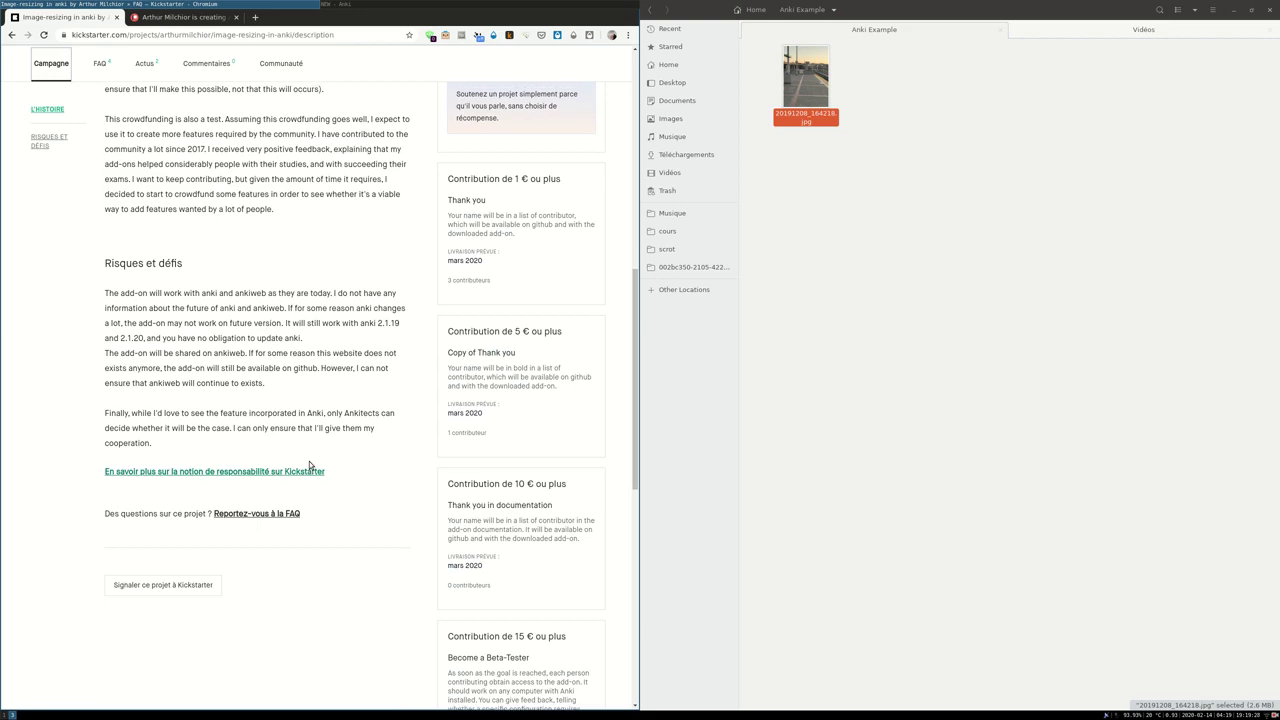
scroll(309, 461, up, 2)
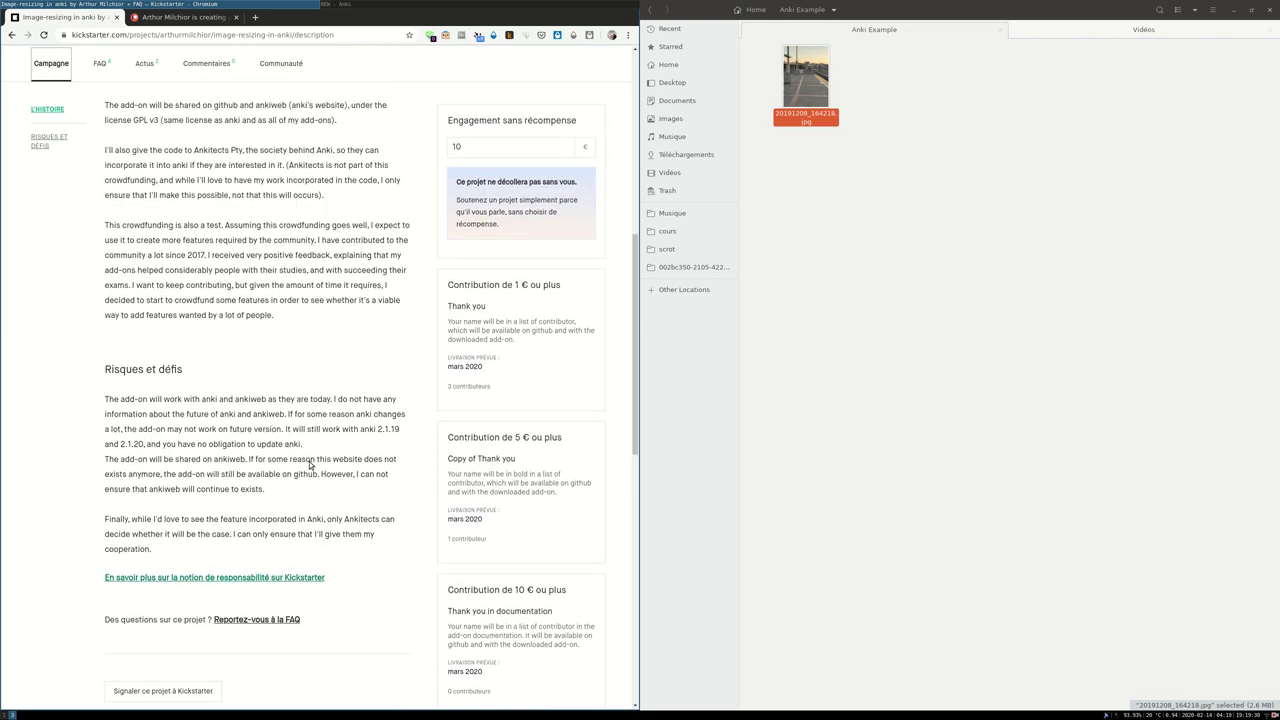
scroll(309, 461, up, 1)
scroll(309, 461, up, 1)
scroll(309, 461, up, 1)
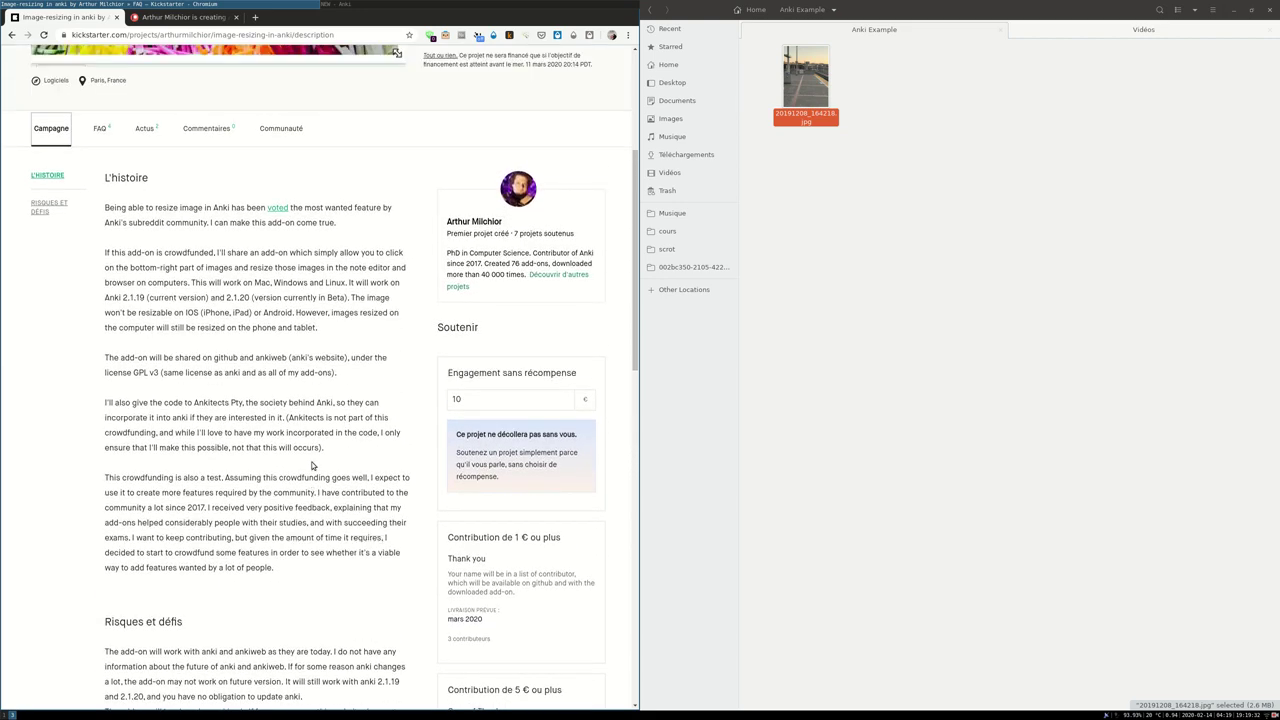
scroll(312, 461, up, 2)
scroll(315, 461, up, 2)
scroll(315, 461, up, 1)
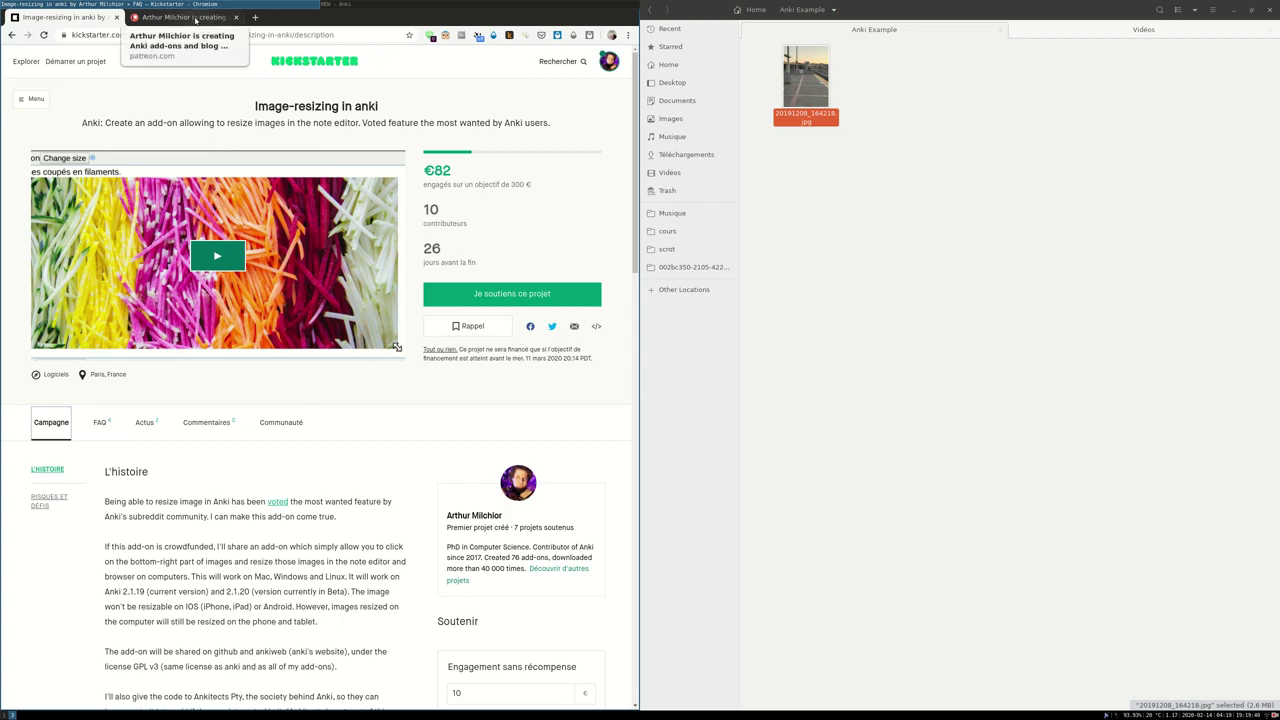
- Switch to Arthur Milchior's Patreon creator page listing his posts
click(185, 17)
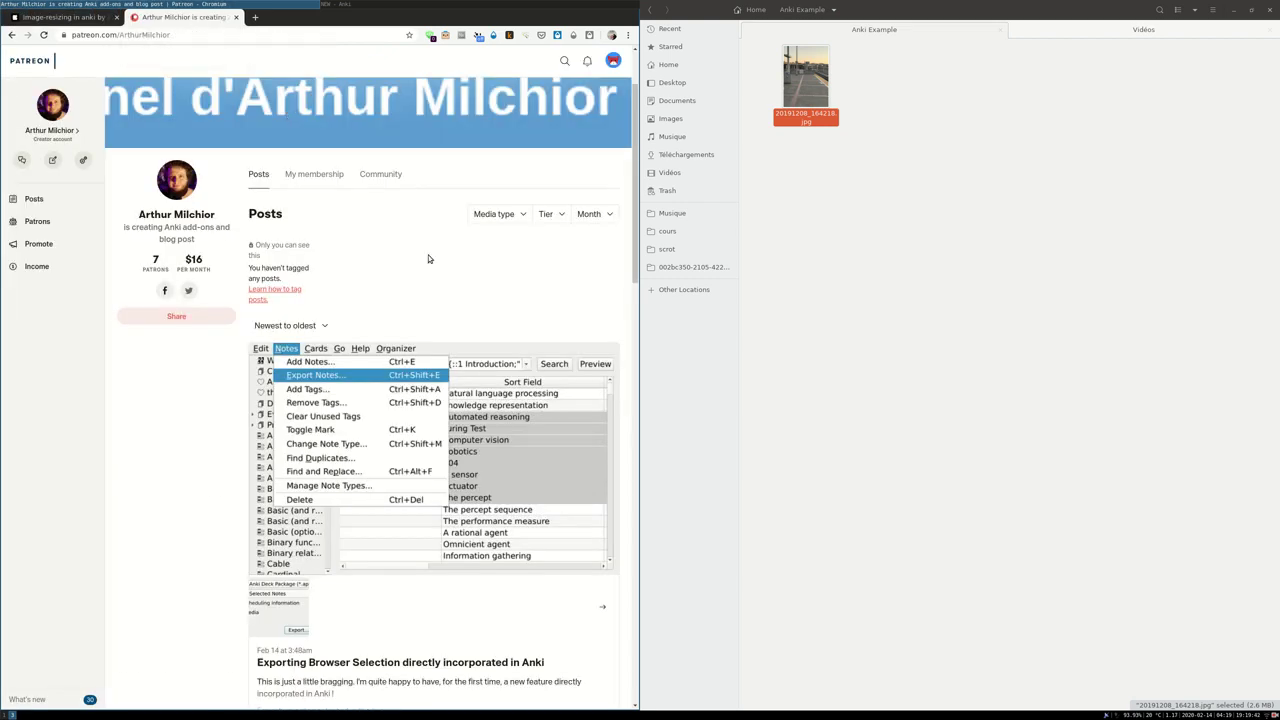